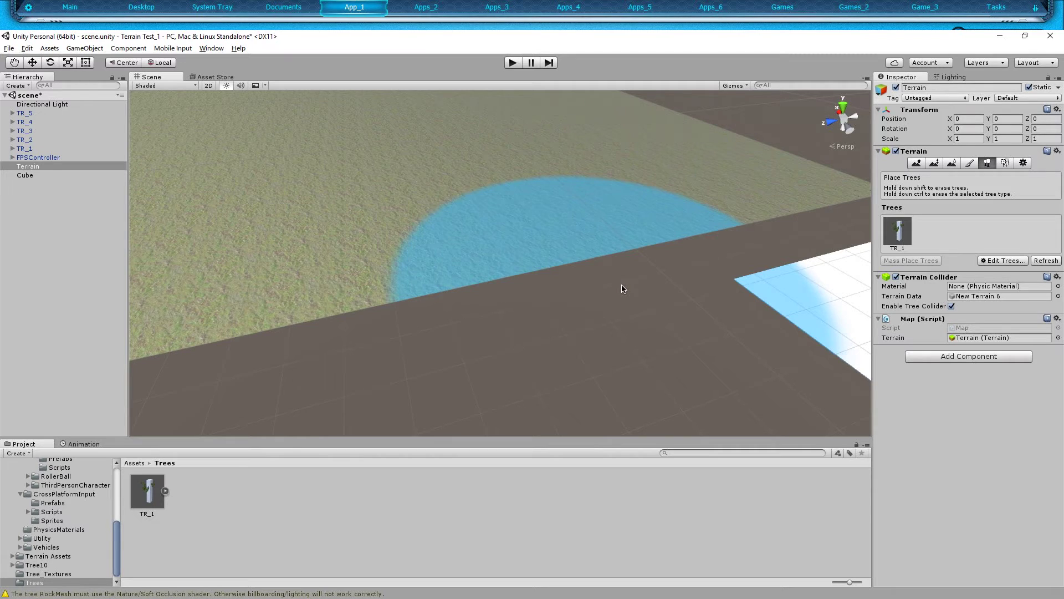
Step: Paint TR_1 trees across the terrain, then run the scene in Play mode in the Game window
alt+drag(617, 281, 537, 255)
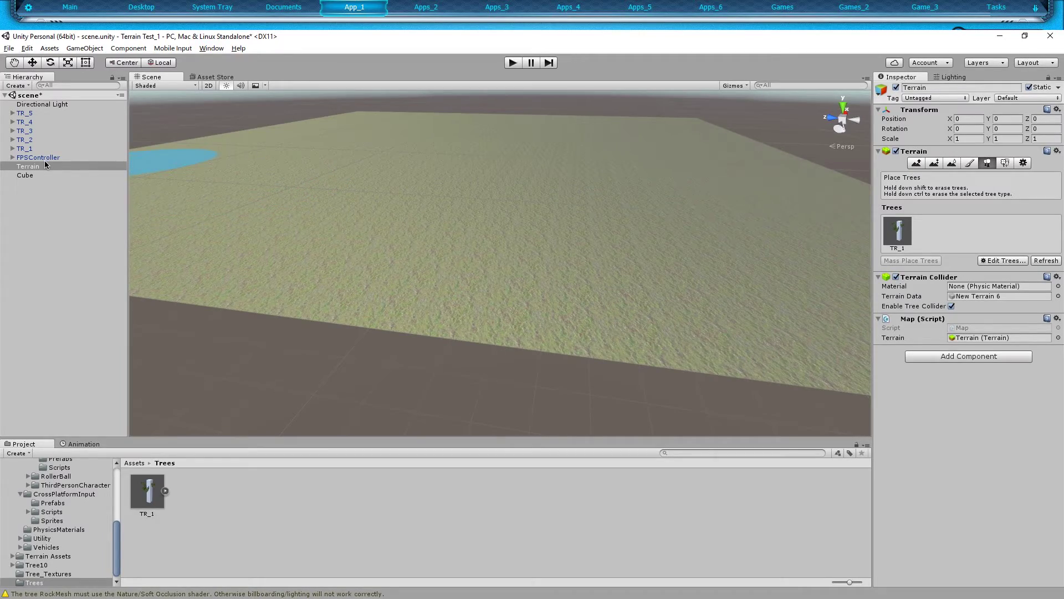
double_click(43, 158)
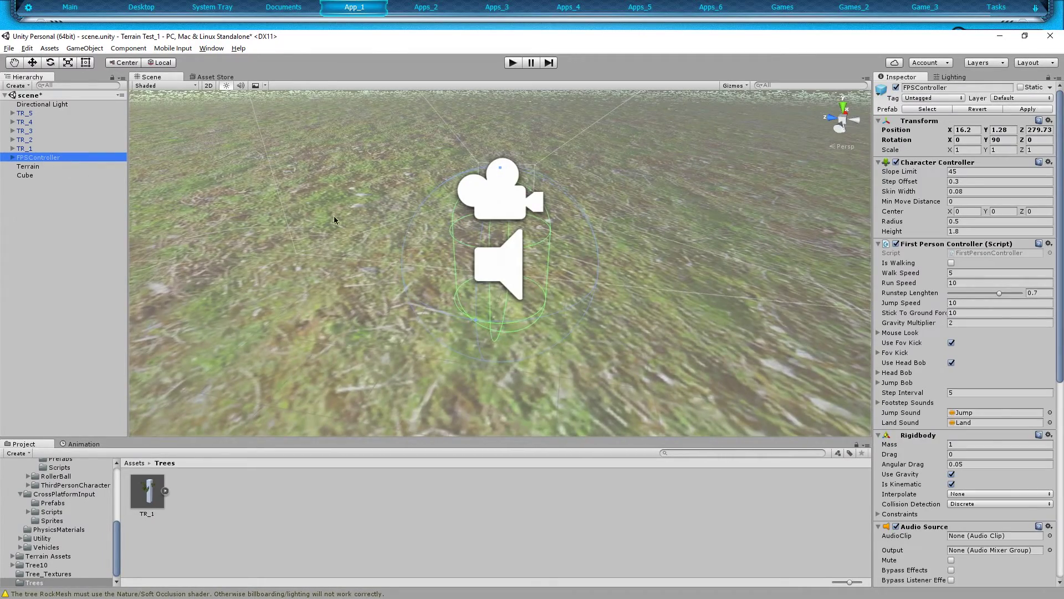
scroll(357, 210, down, 10)
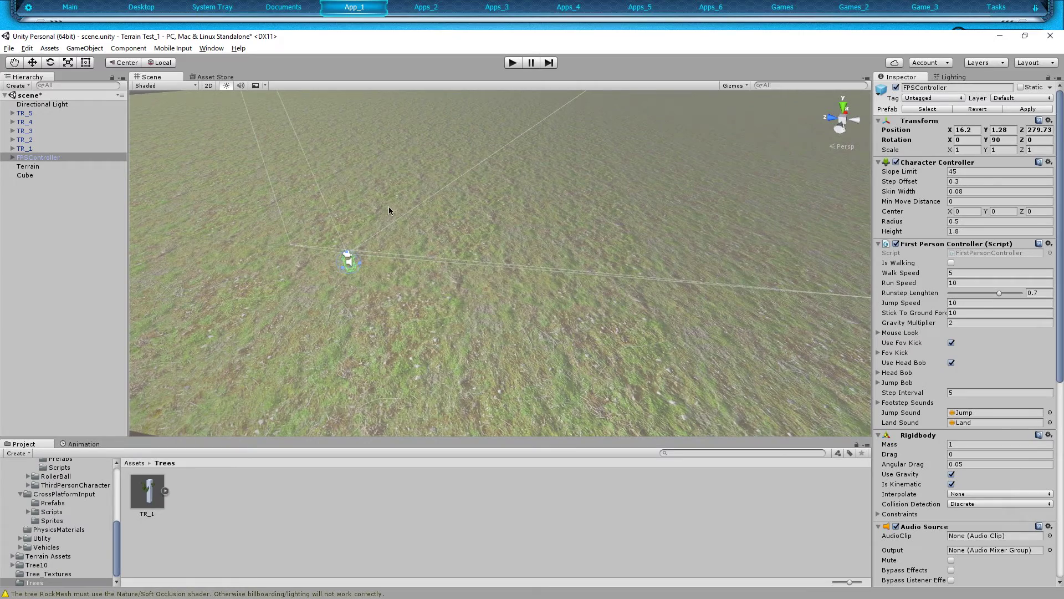
click(332, 175)
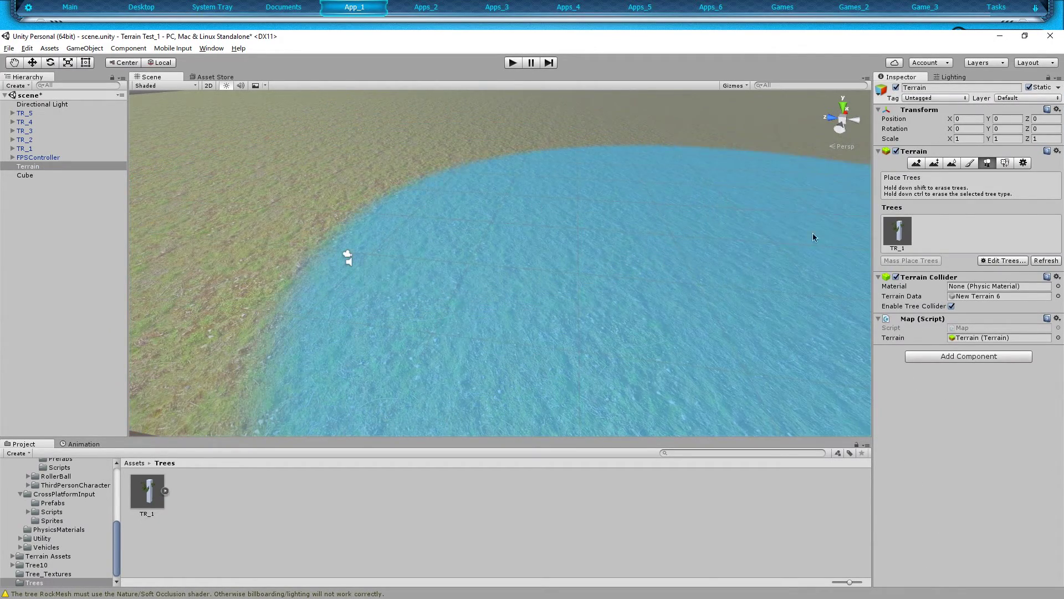
click(900, 235)
click(388, 195)
mouse_move(388, 195)
alt+mouse_down()
mouse_move(449, 244)
mouse_move(529, 238)
mouse_move(496, 218)
alt+mouse_up()
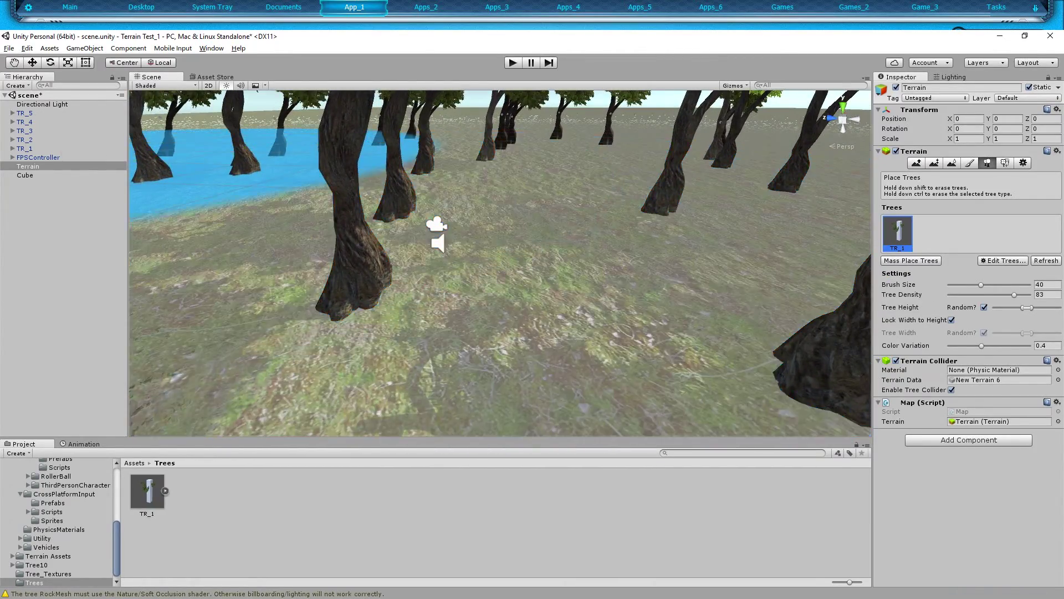
drag(0, 139, 592, 86)
click(515, 63)
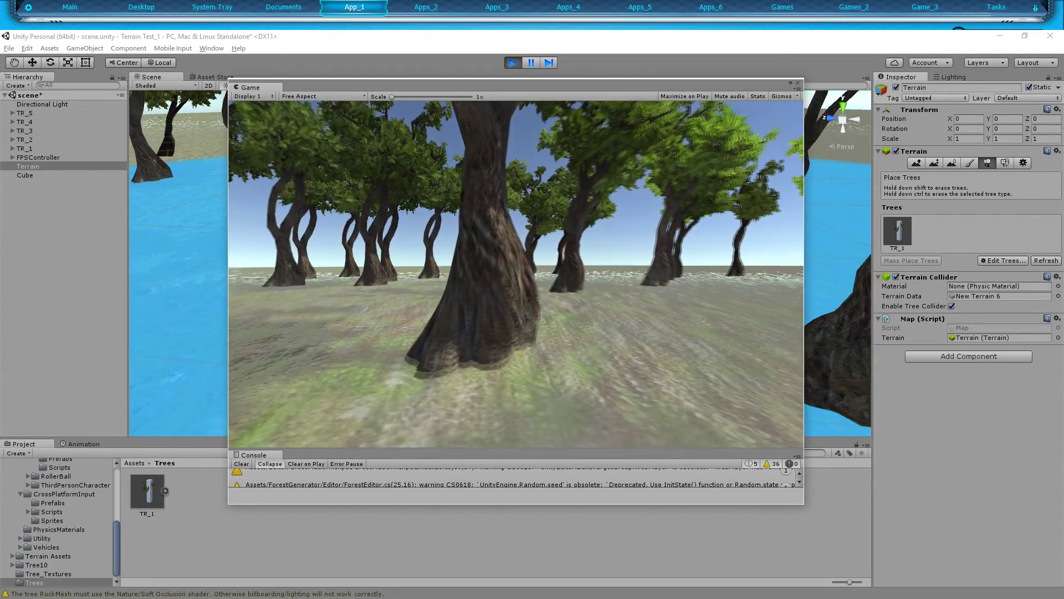
Step: Walk forward with W among the TR_1 trees and look around in the Game view
key(w)
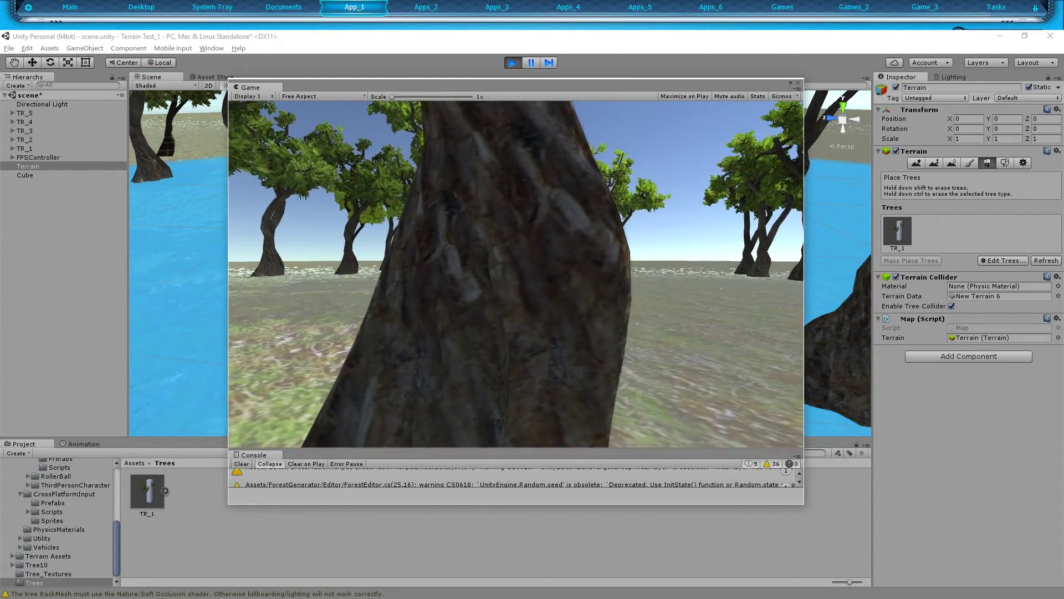
key(w)
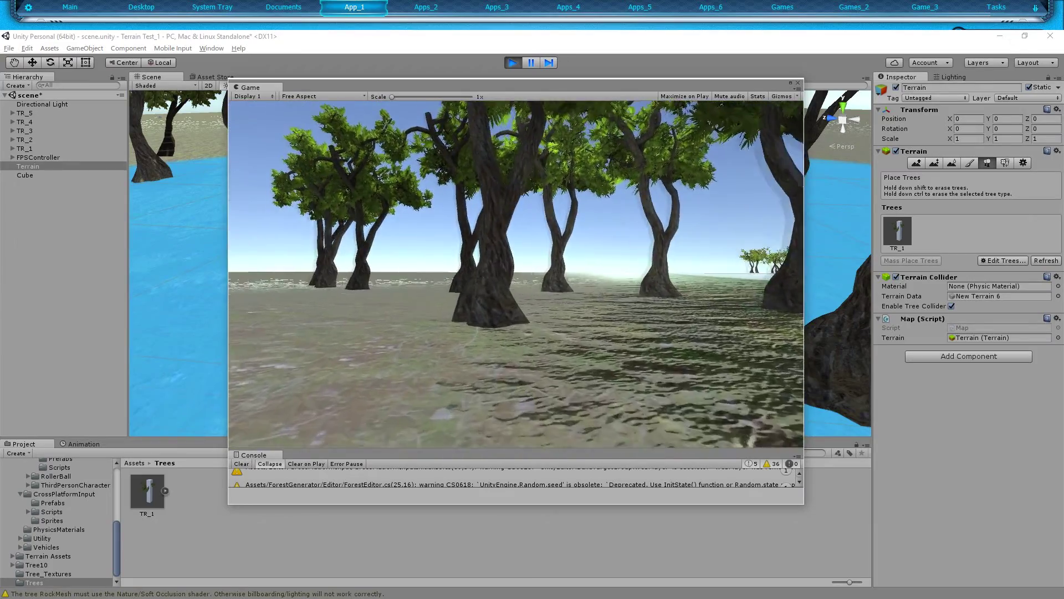
key(w)
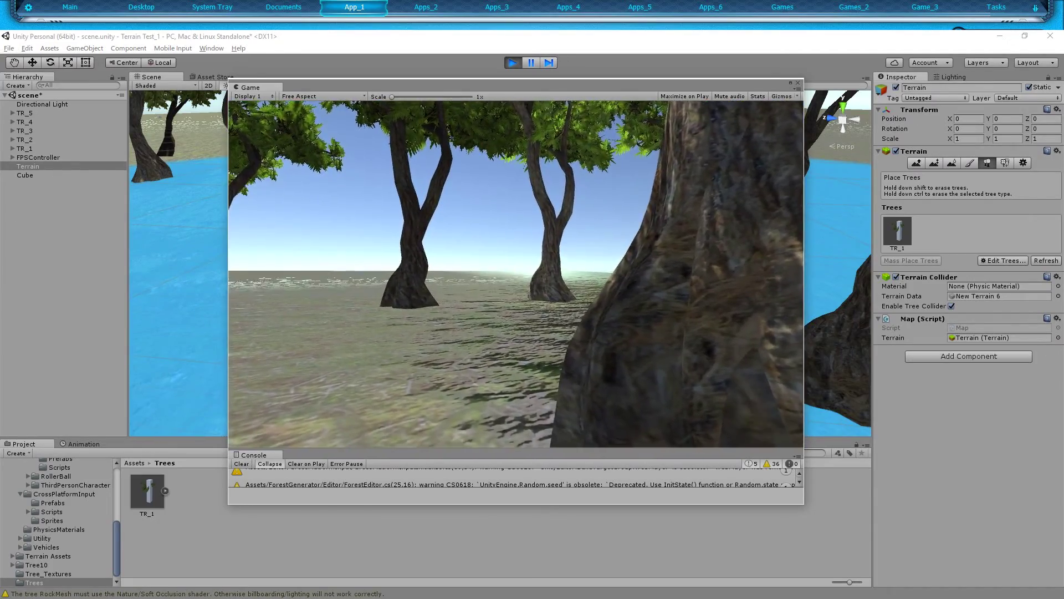
key(w)
key(Escape)
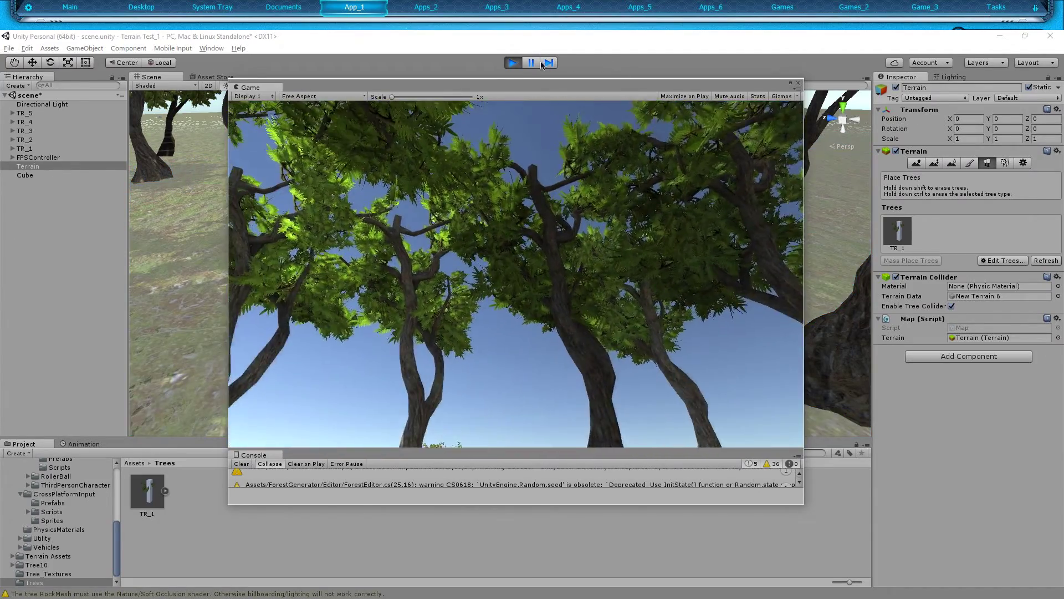
Step: Stop Play mode, move the Game window aside, and fly the Scene view among the trees
click(512, 62)
drag(585, 87, 0, 104)
mouse_move(521, 198)
right_down()
mouse_move(619, 195)
mouse_move(598, 219)
mouse_move(506, 178)
mouse_move(462, 197)
right_up()
key(s)
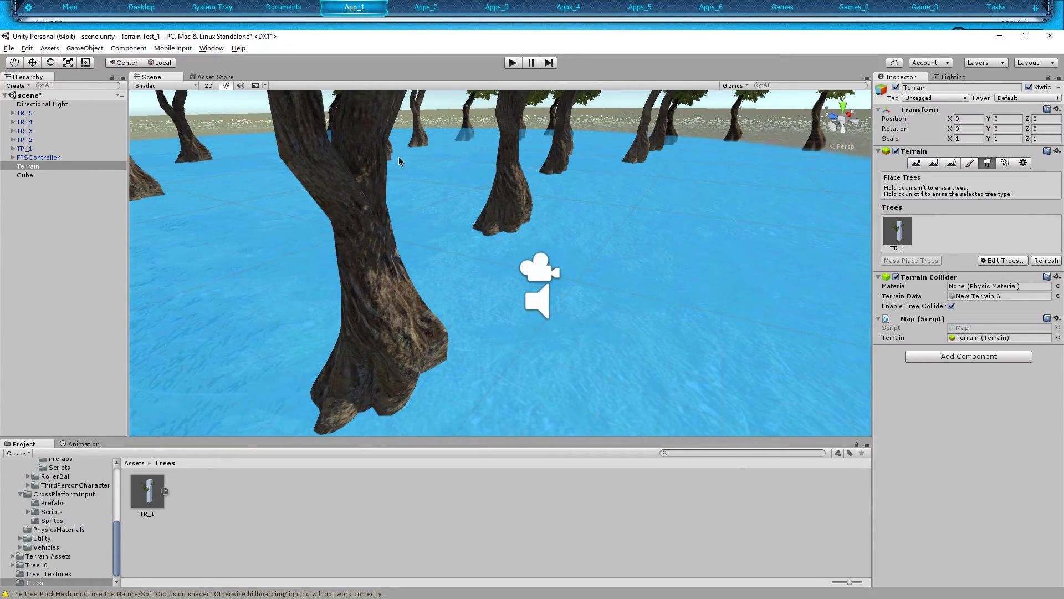
Step: Use Edit > Undo twice to remove the painted trees, then pull back to view the whole terrain
click(27, 49)
click(55, 63)
click(27, 50)
click(36, 61)
mouse_move(351, 212)
right_down()
mouse_move(430, 234)
mouse_move(430, 205)
mouse_move(430, 215)
mouse_move(491, 228)
right_up()
key(s)
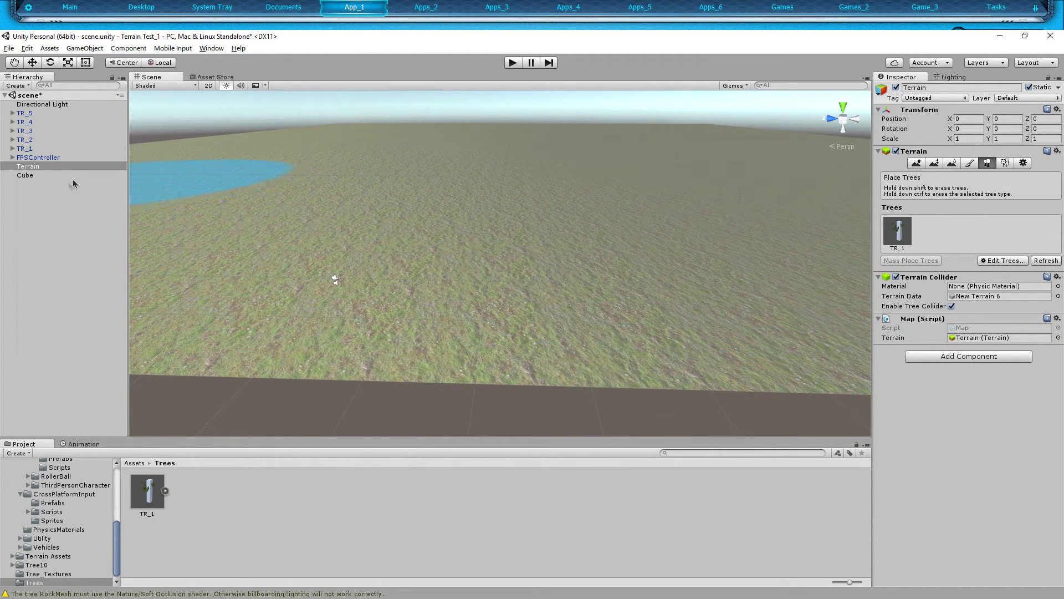
Step: Search the Asset Store for 'Tree' and limit Maximum Price to Free
click(209, 78)
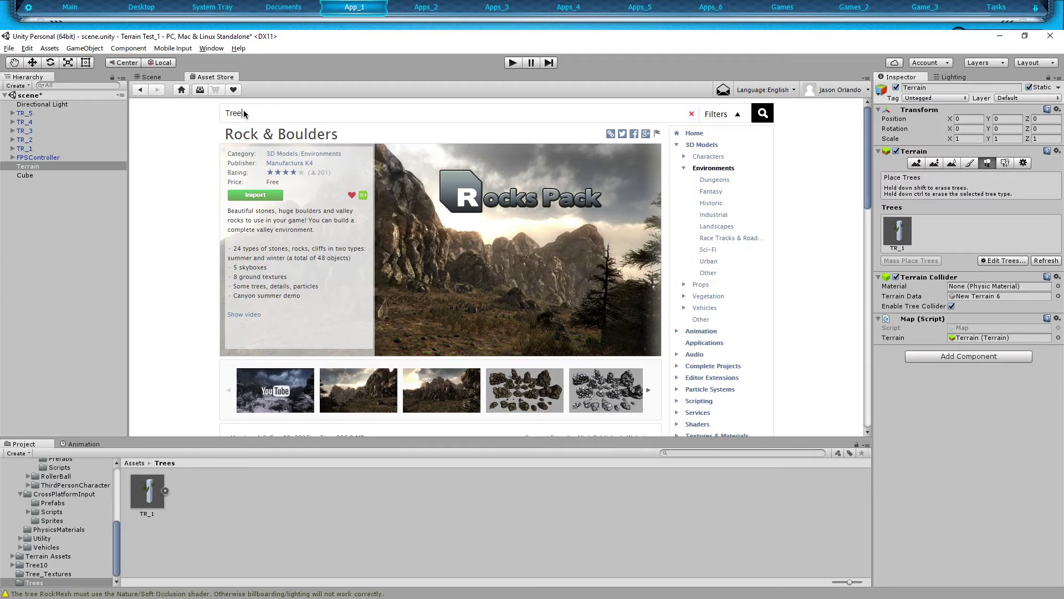
text(Tree)
key(Return)
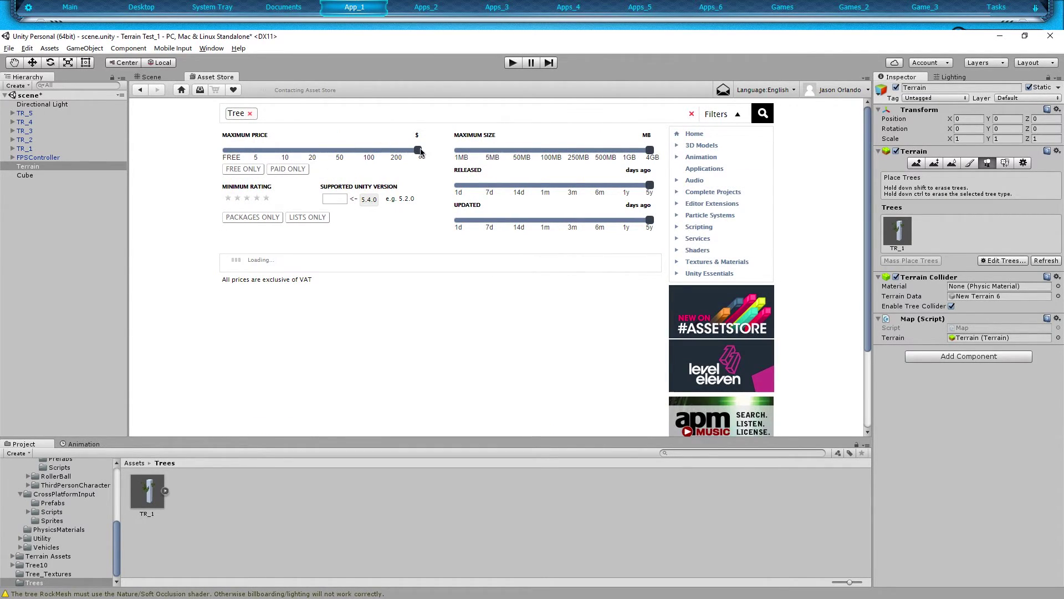
click(727, 119)
click(730, 118)
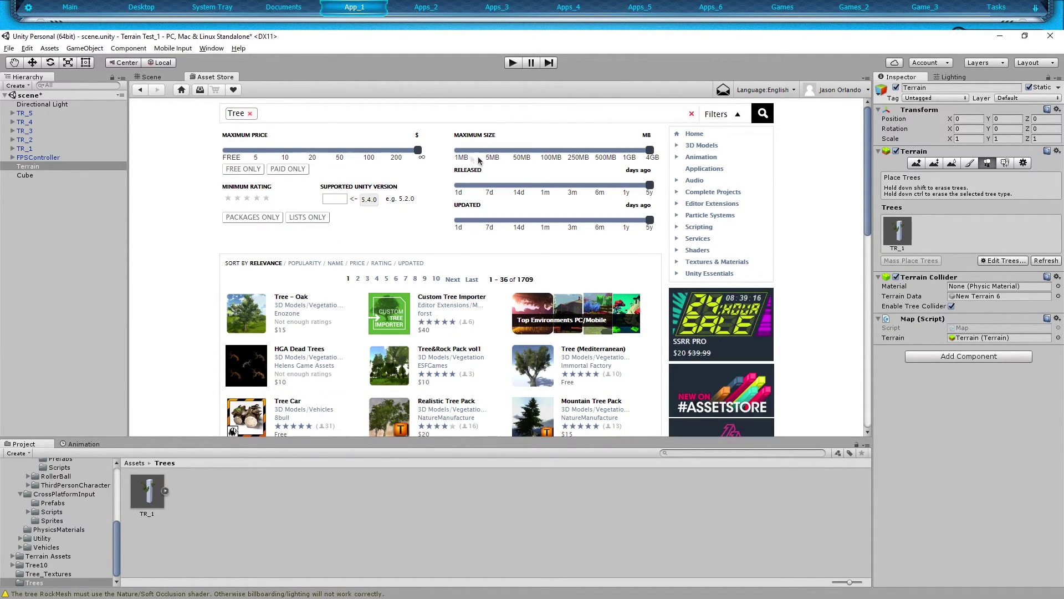
drag(420, 151, 217, 159)
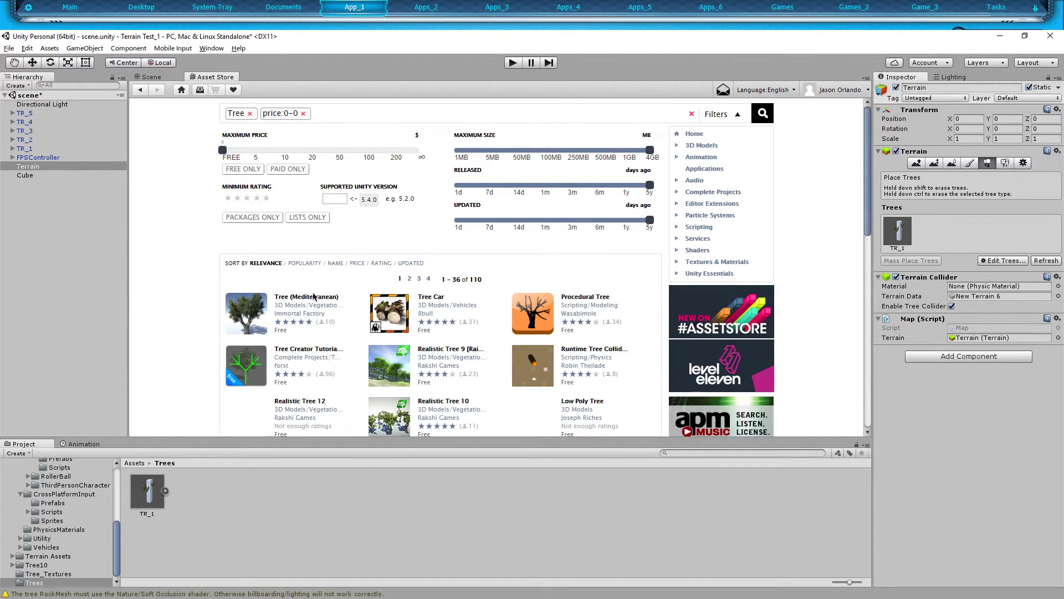
Step: Browse the free Tree results, then go to the Downloads list of owned packages
scroll(313, 296, down, 2)
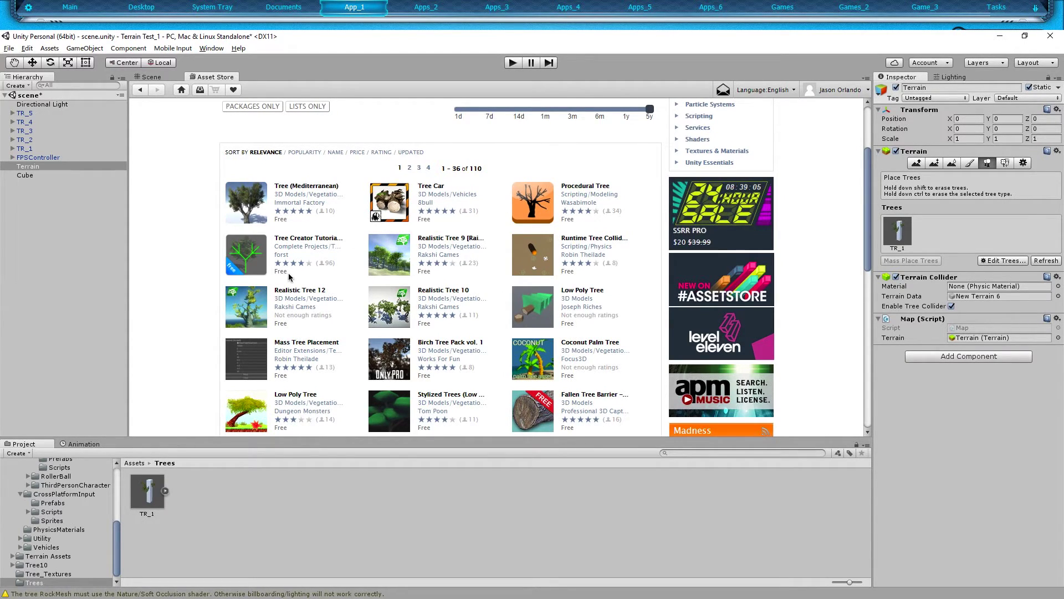
scroll(347, 311, down, 1)
scroll(347, 312, down, 3)
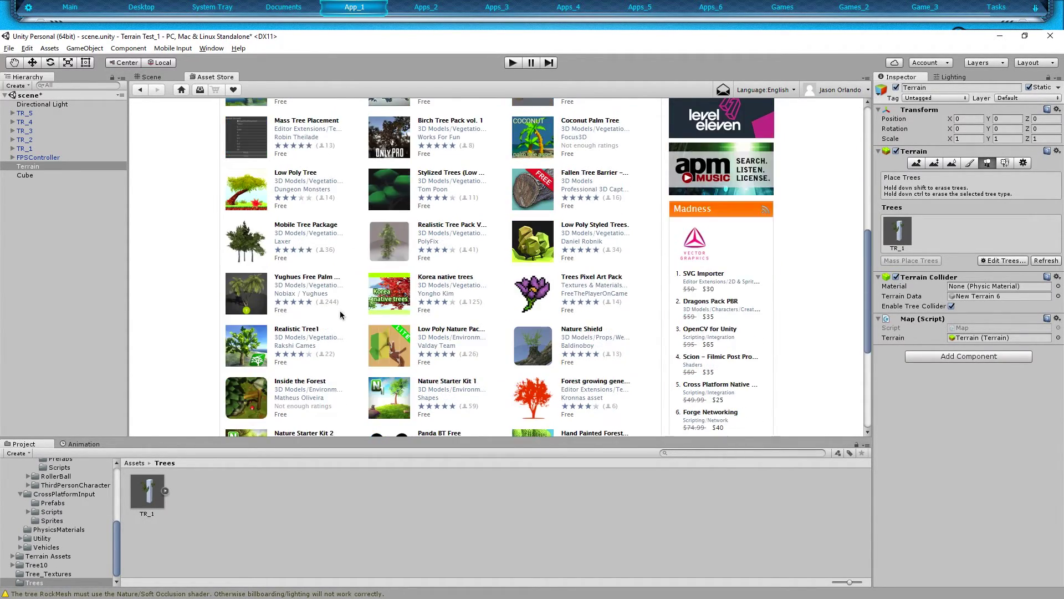
scroll(340, 315, up, 10)
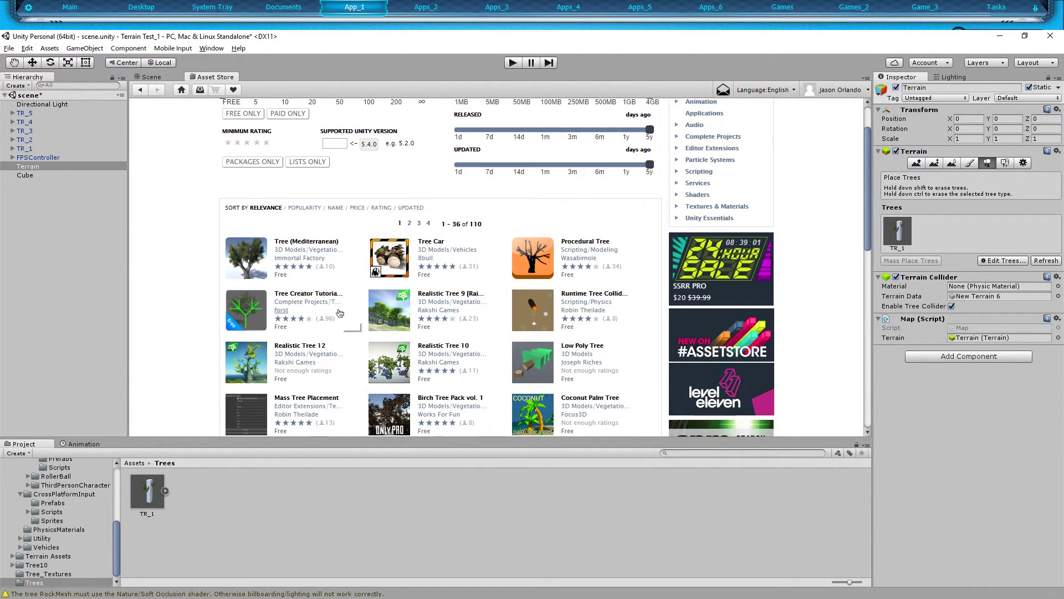
scroll(222, 286, down, 1)
click(200, 90)
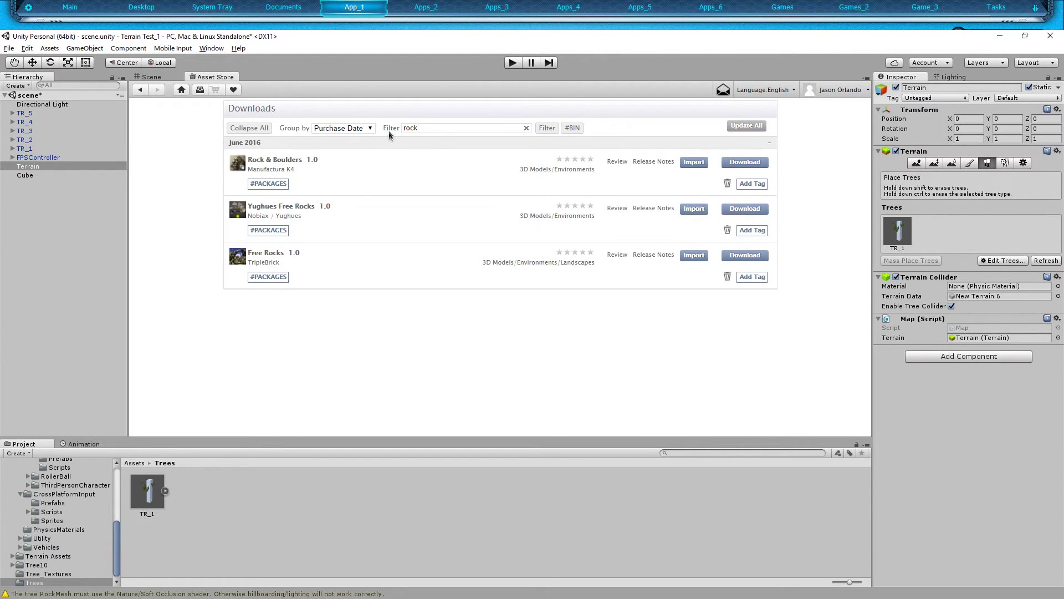
Step: Replace the 'rock' filter in Downloads with 'tree' to list tree packages
drag(440, 124, 342, 130)
text(tree)
key(Return)
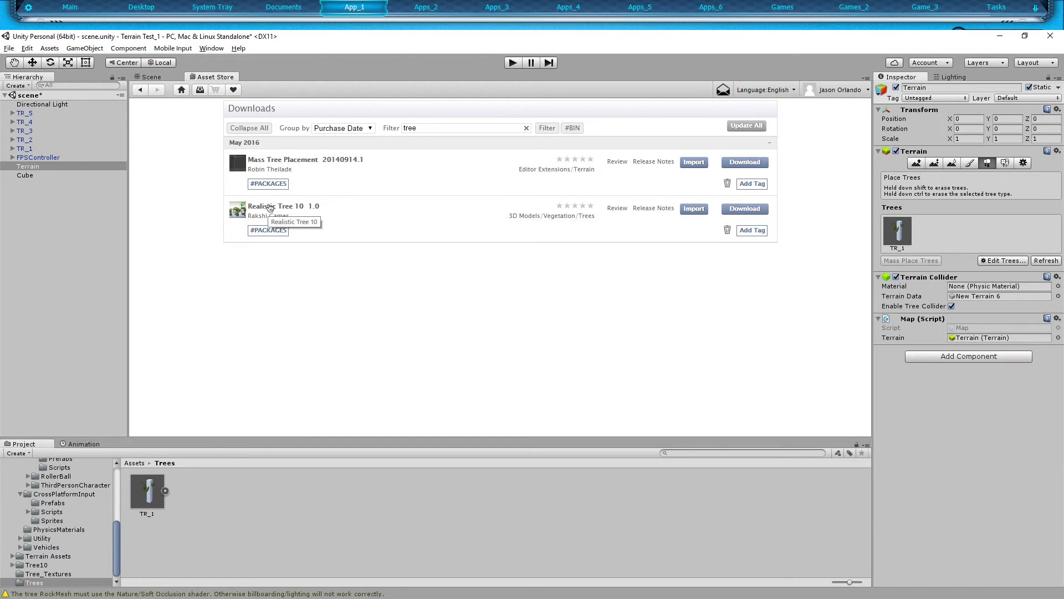
Step: Return to the Scene view and fly the camera to the trees on the terrain
click(149, 78)
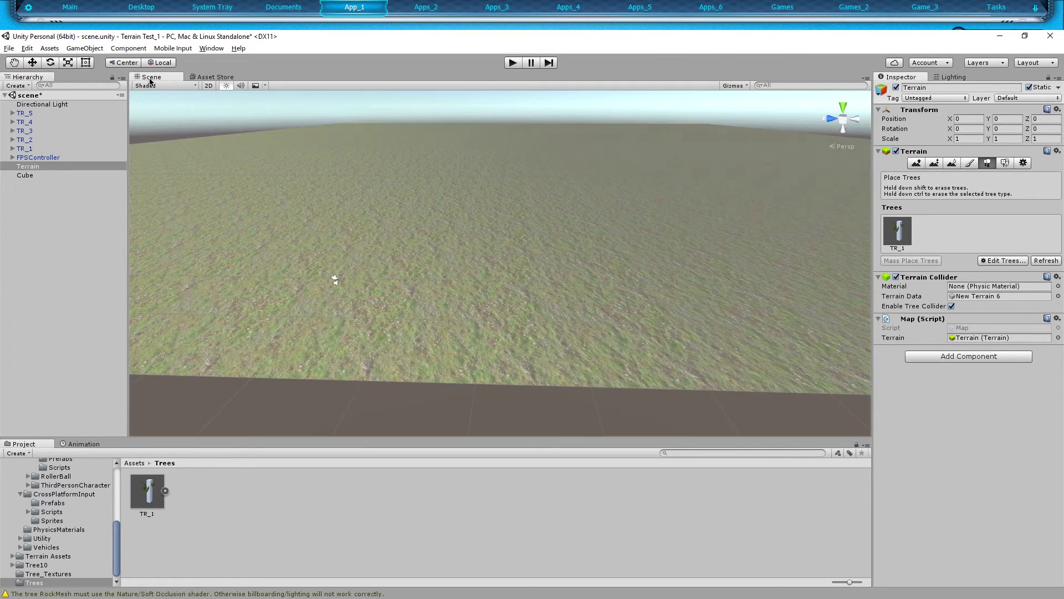
mouse_move(268, 364)
right_down()
mouse_move(214, 372)
mouse_move(247, 333)
mouse_move(274, 361)
mouse_move(233, 344)
mouse_move(586, 285)
mouse_move(258, 350)
right_up()
key(w)
key(s)
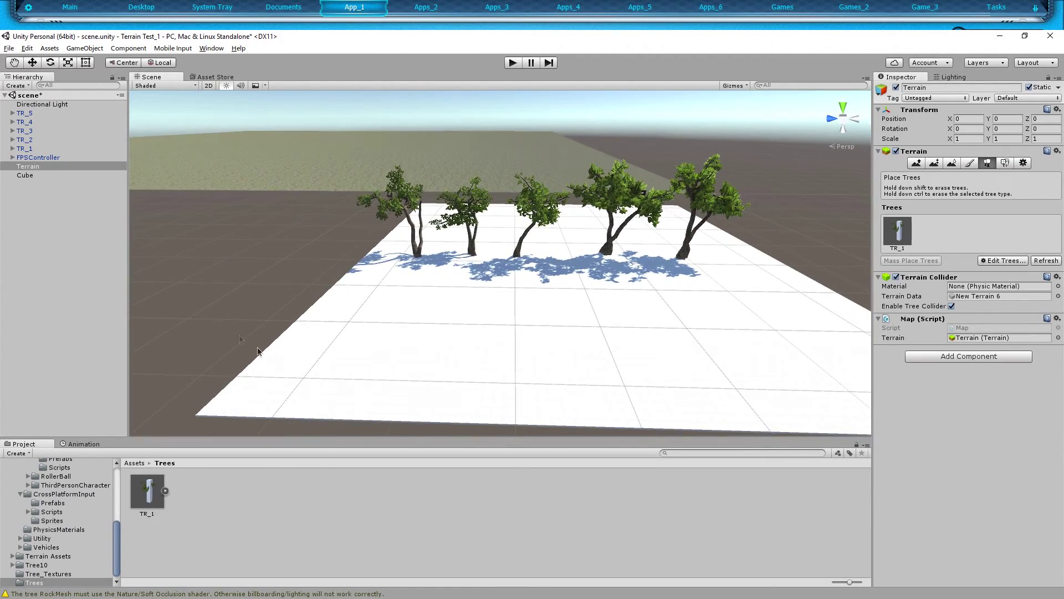
Step: Go to the Assets root in the Project panel and open the Tree10 folder
scroll(52, 565, down, 1)
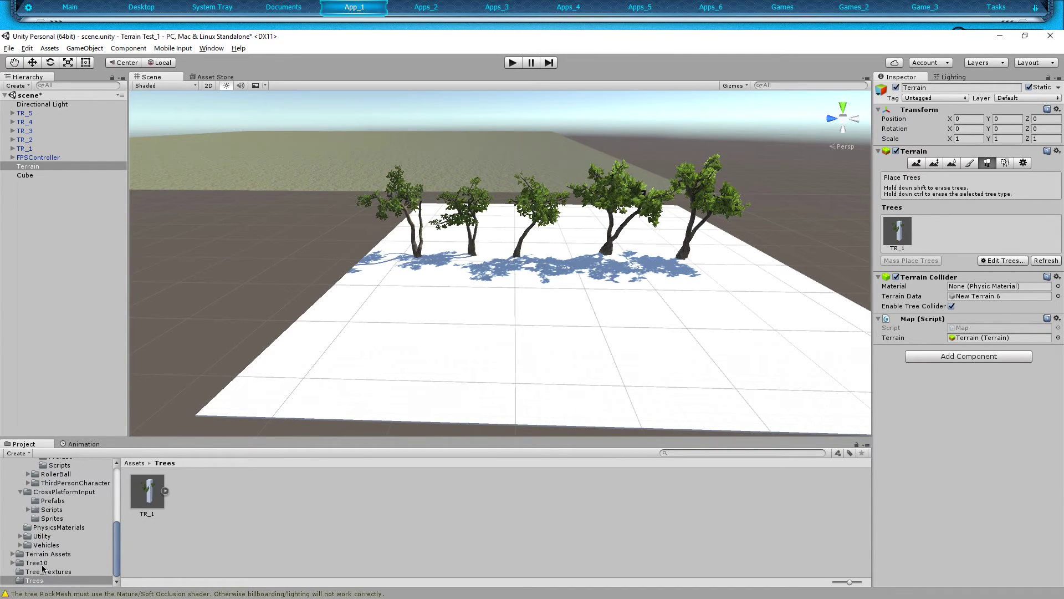
scroll(30, 497, up, 5)
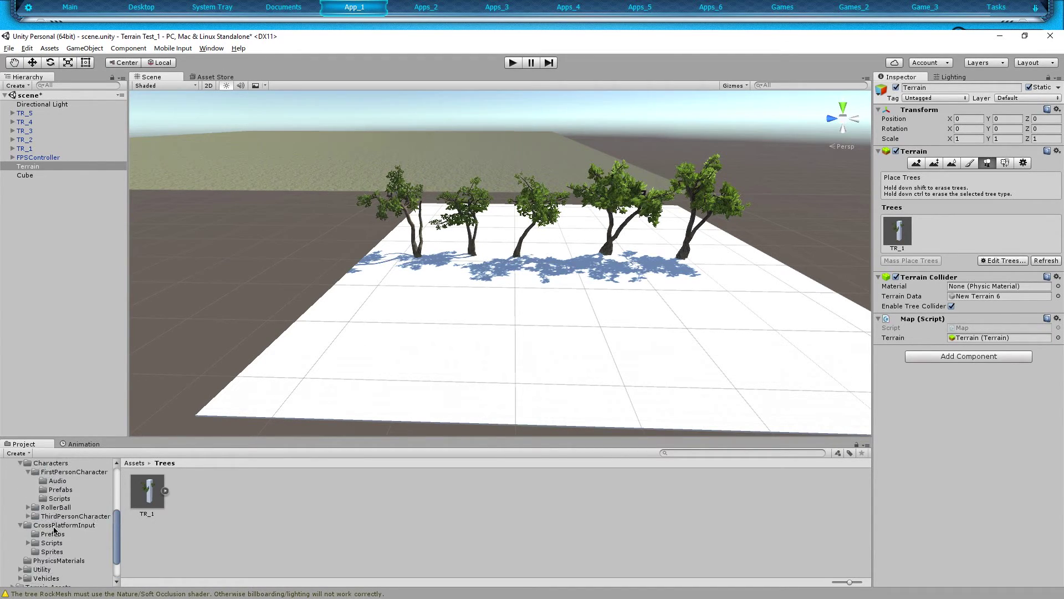
click(24, 469)
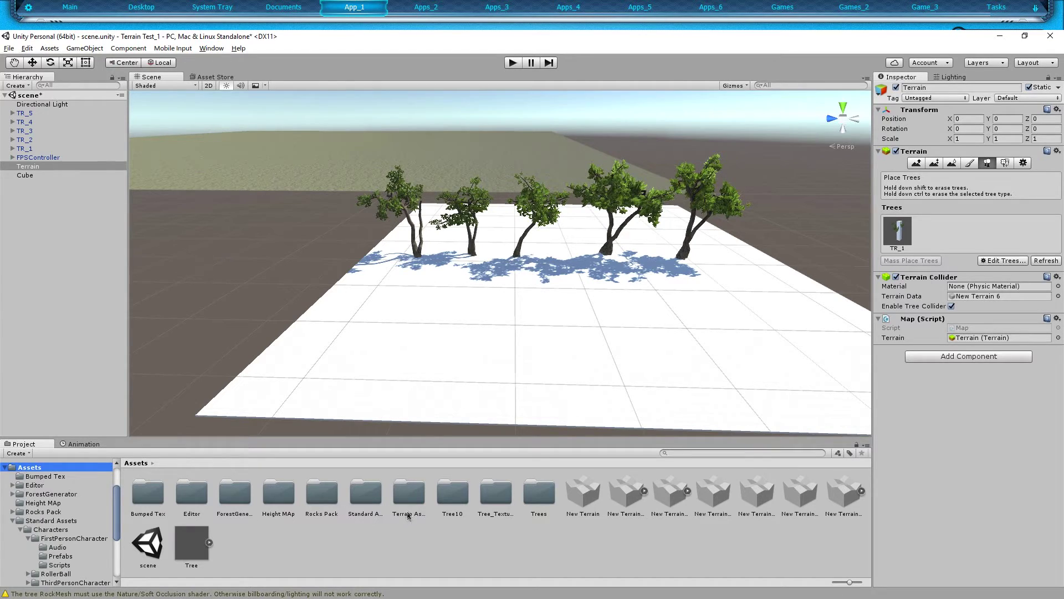
double_click(454, 502)
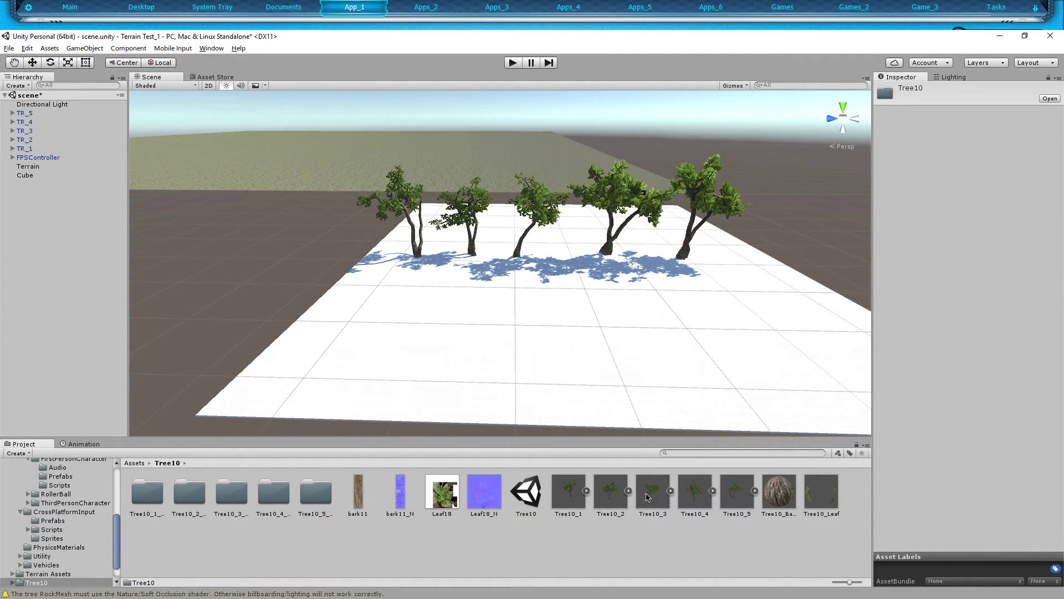
Step: Place Tree10_1 from the Tree10 folder onto the terrain and fly in toward its trunk base
drag(568, 496, 513, 356)
key(f)
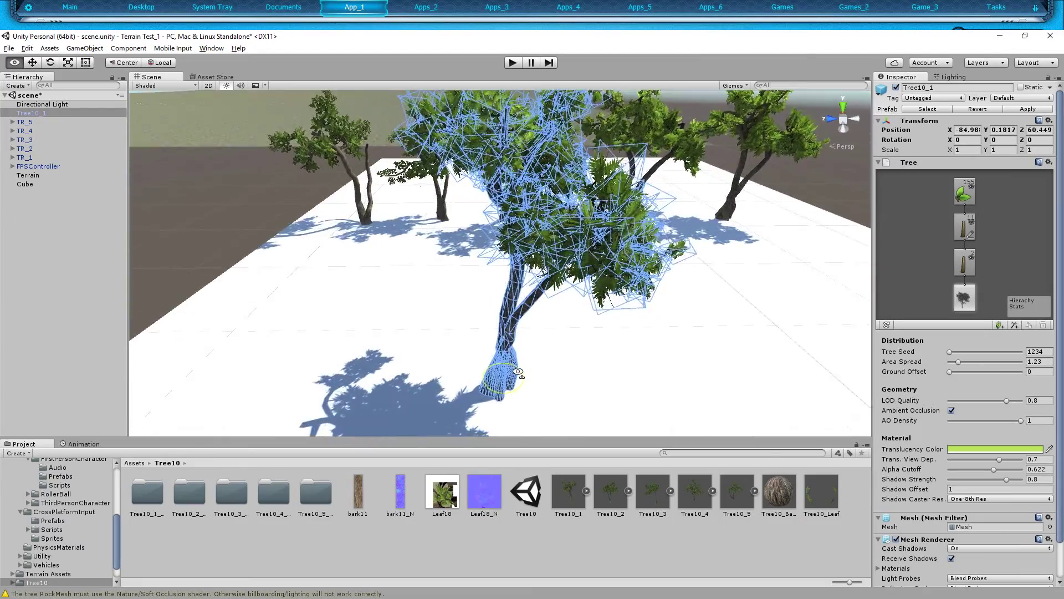
key(w)
right_drag(518, 372, 542, 391)
key(s)
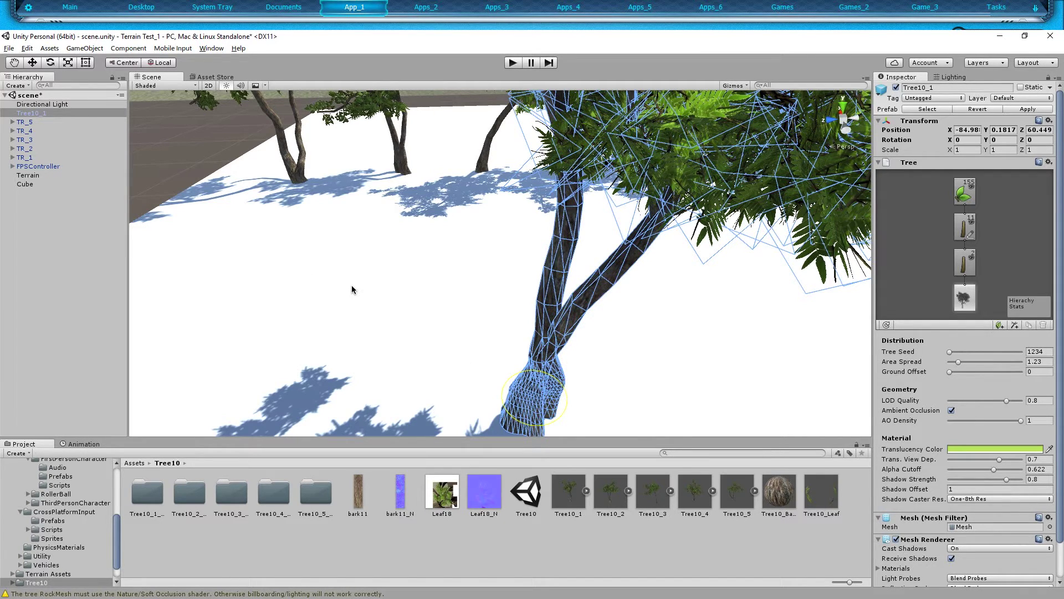
right_drag(566, 297, 564, 319)
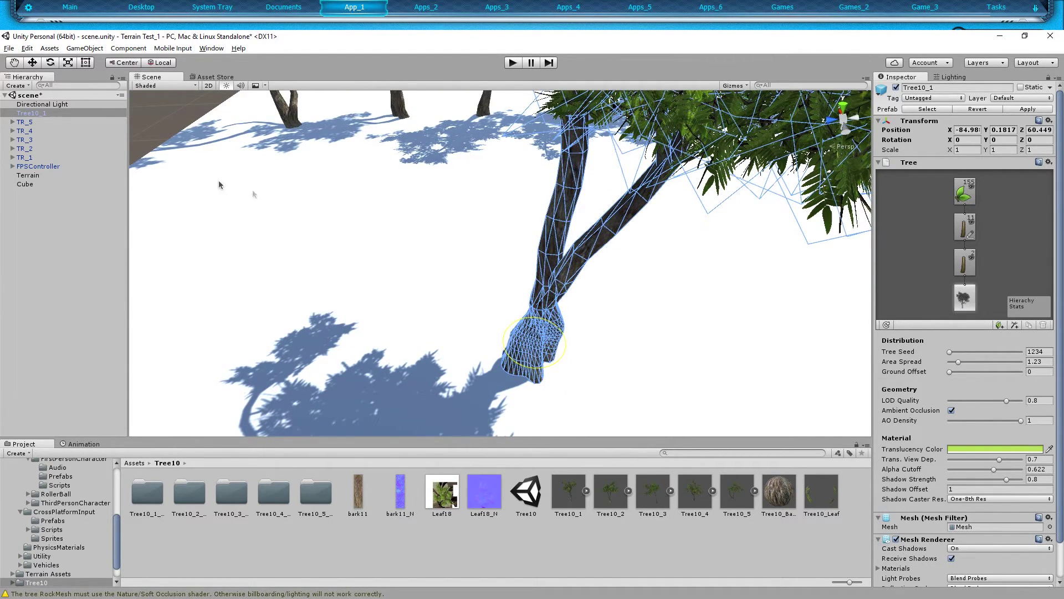
Step: Add a 3D Object > Cylinder as a child of Tree10_1
right_click(34, 115)
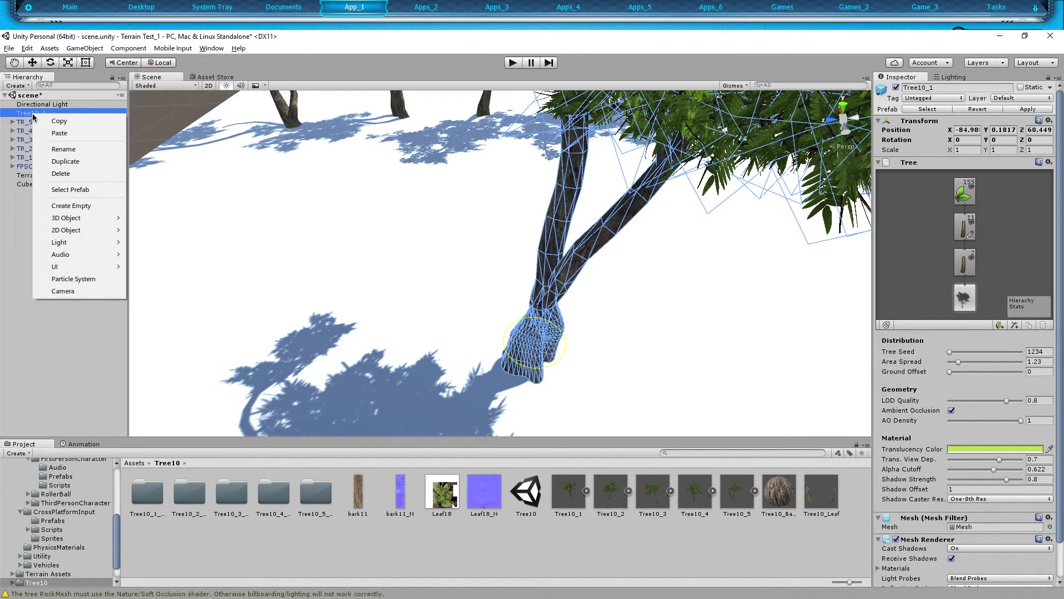
mouse_move(76, 219)
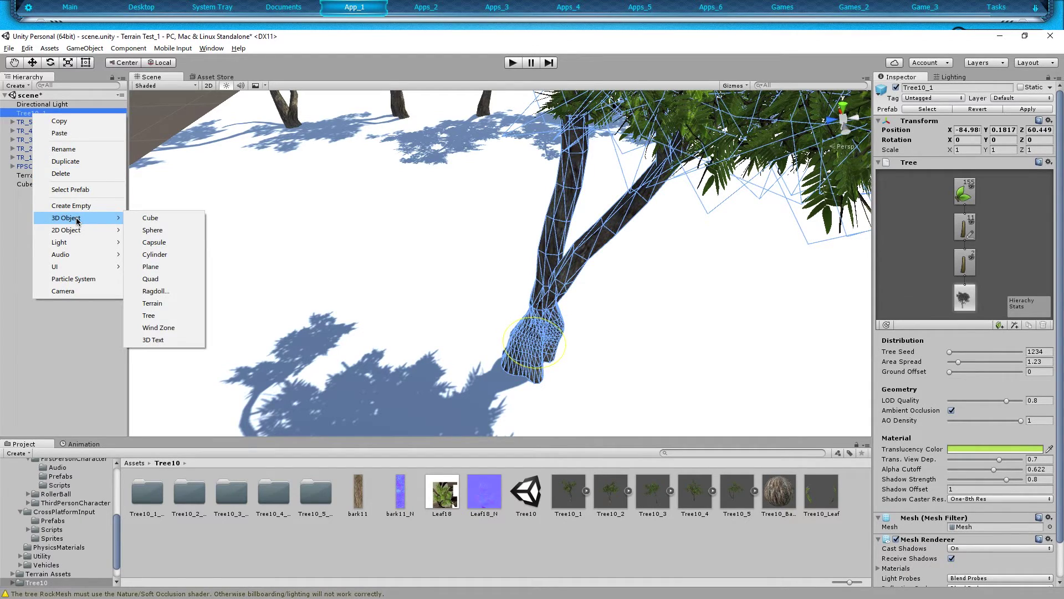
click(174, 259)
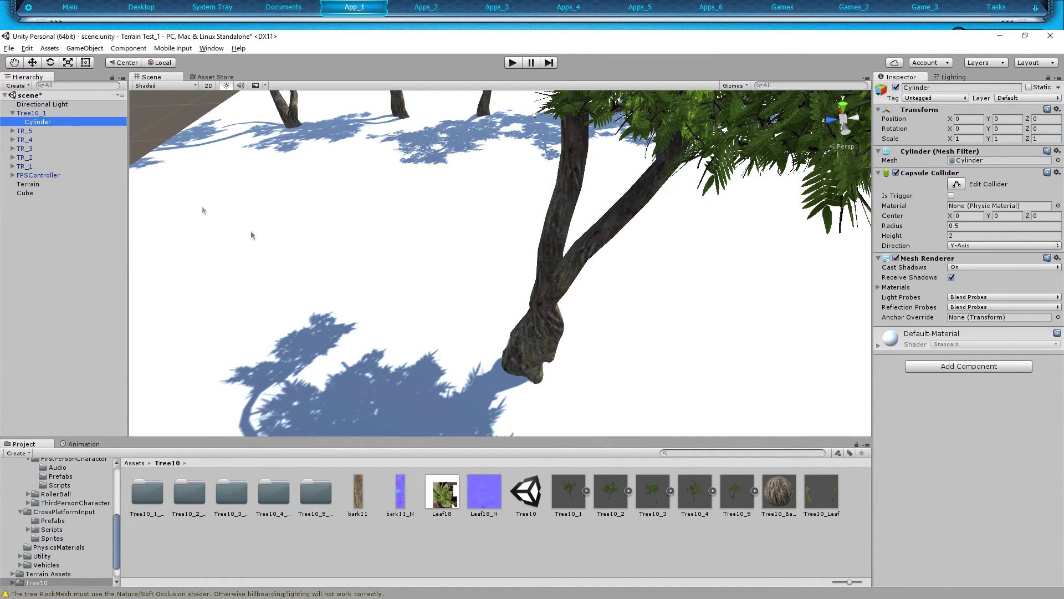
Step: Move the cylinder up and sideways so it is centred on the trunk
click(34, 63)
drag(536, 316, 541, 257)
right_drag(539, 261, 434, 252)
drag(436, 239, 397, 246)
right_drag(397, 246, 428, 272)
alt+drag(520, 269, 678, 287)
drag(423, 270, 427, 276)
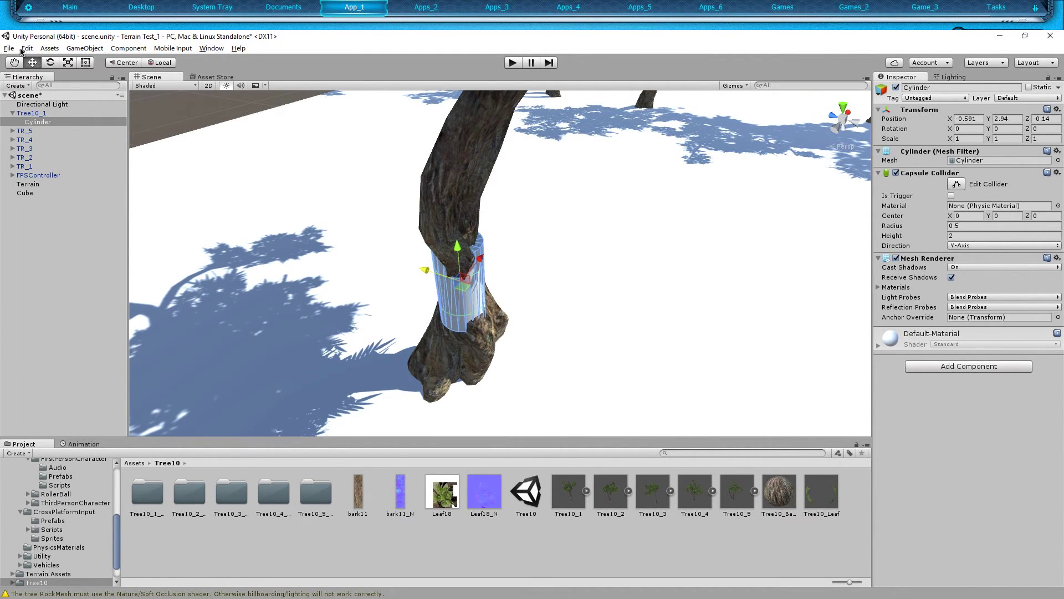
Step: Scale the cylinder to about 3.03×4.03×3.88 so it encloses the trunk base down to the ground
click(68, 63)
drag(460, 280, 599, 257)
scroll(499, 276, down, 4)
drag(470, 260, 458, 264)
key(t)
drag(470, 309, 461, 347)
right_drag(537, 215, 541, 213)
alt+drag(541, 211, 558, 185)
alt+drag(499, 206, 711, 223)
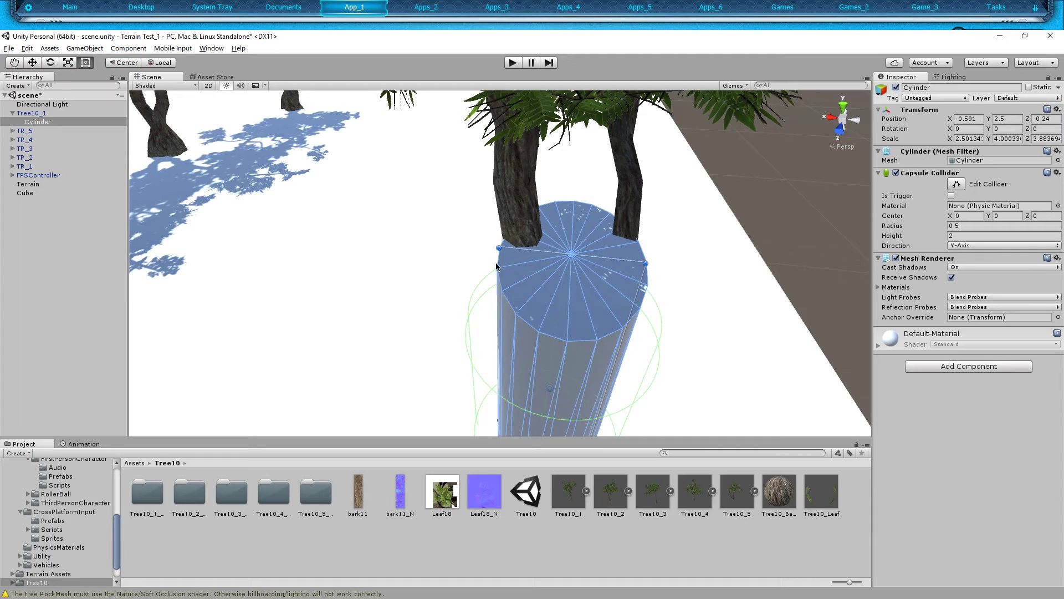
drag(496, 246, 469, 296)
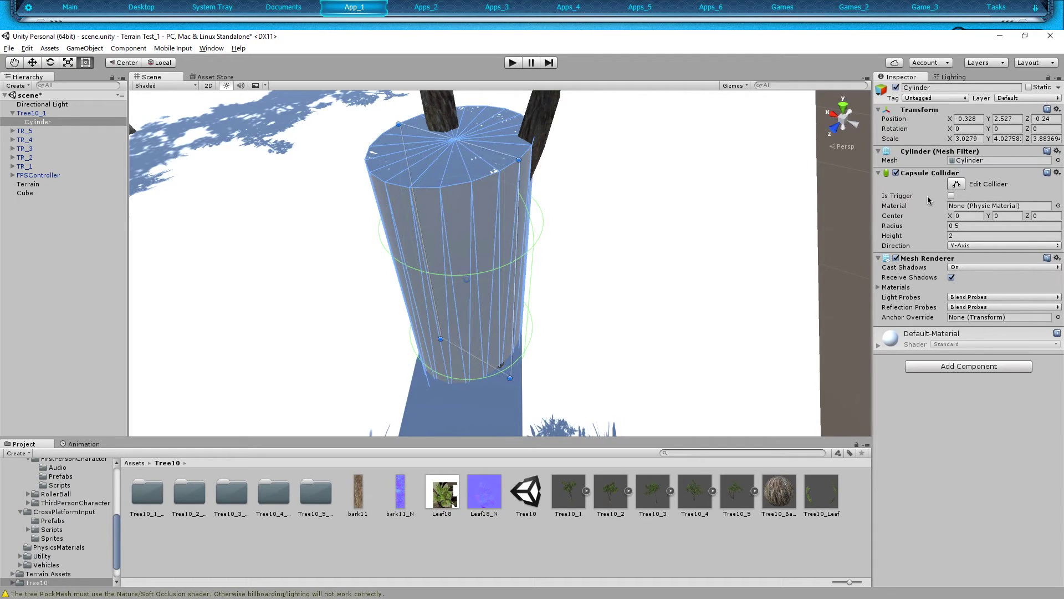
Step: Disable the Cylinder's Mesh Renderer and orbit to check its collider around the trunk
click(896, 258)
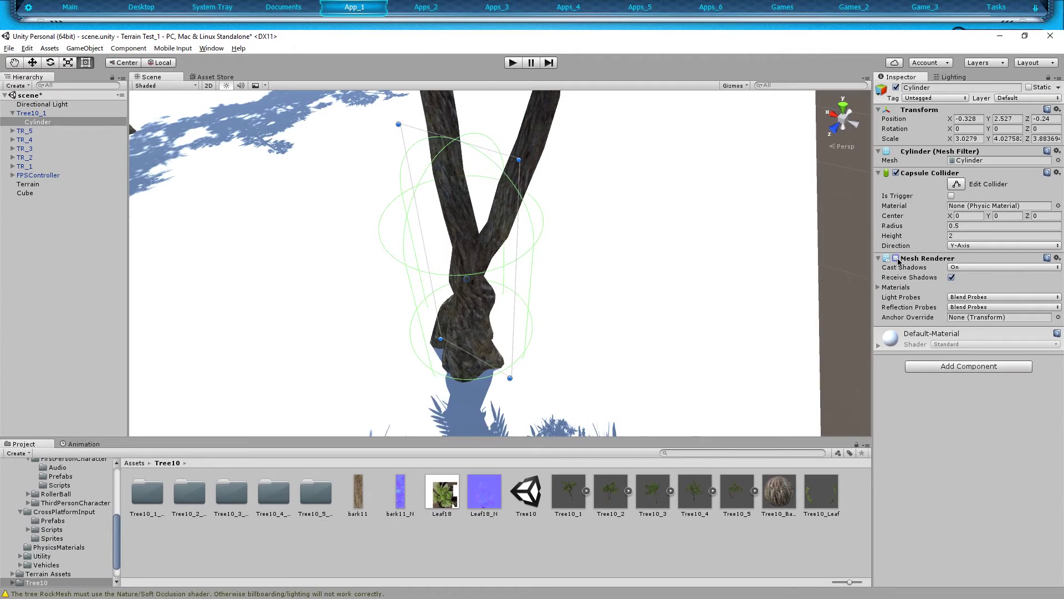
alt+drag(564, 308, 533, 180)
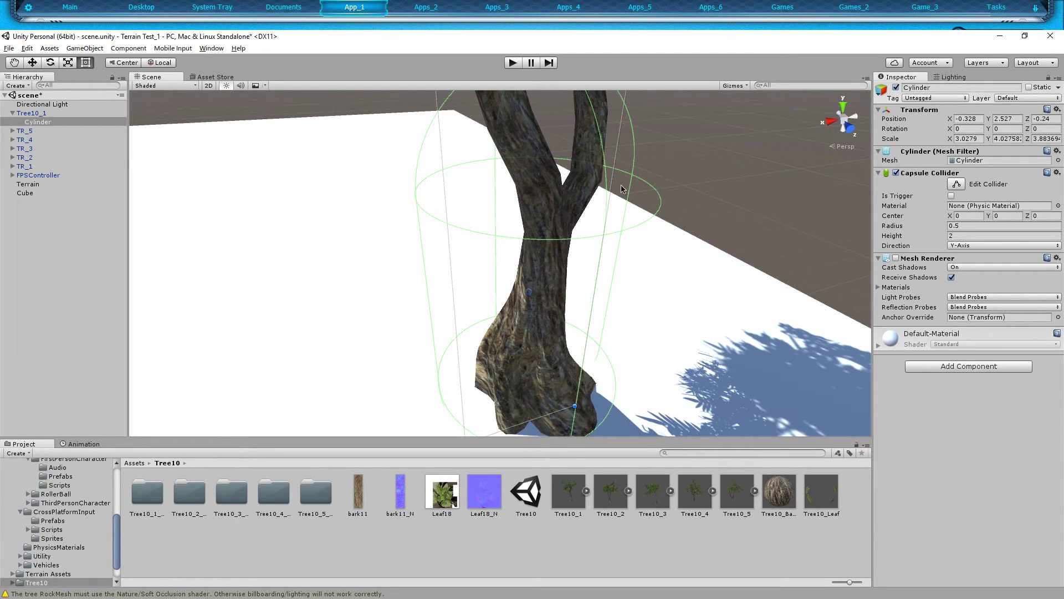
alt+drag(624, 191, 506, 197)
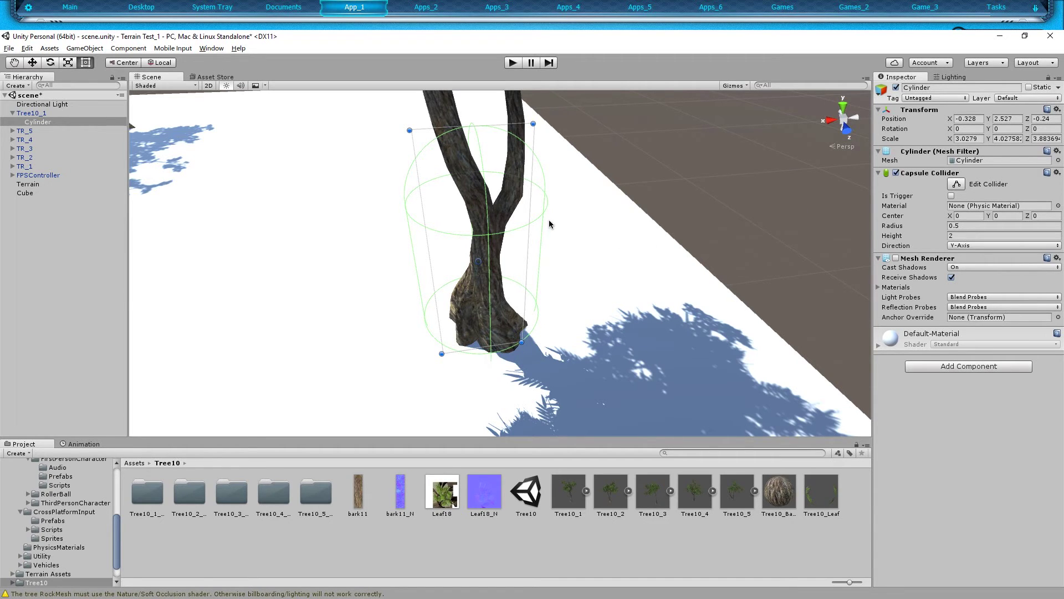
alt+drag(554, 223, 347, 216)
scroll(344, 217, down, 5)
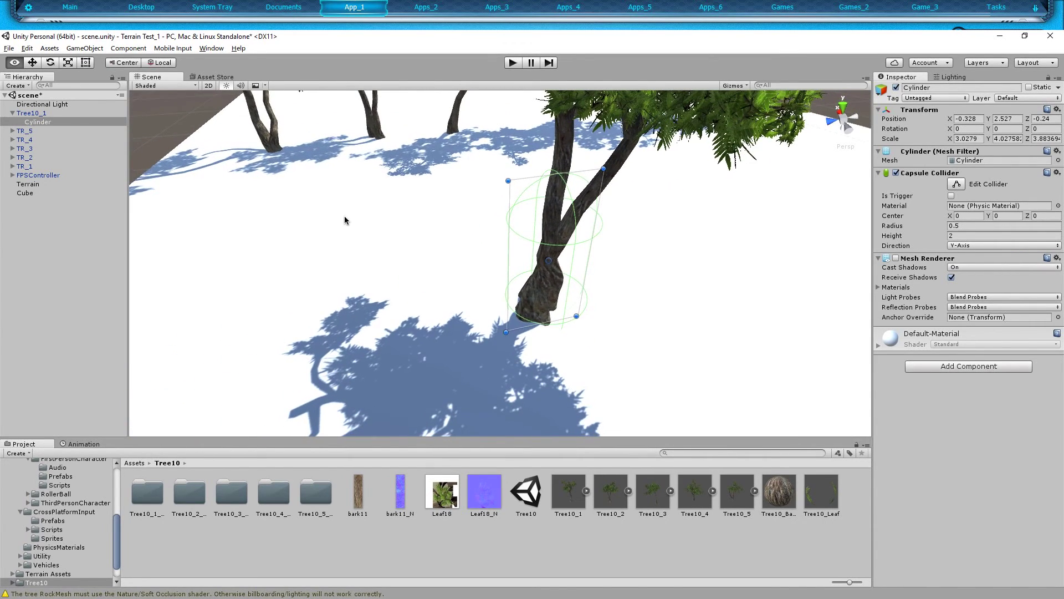
right_drag(428, 209, 470, 200)
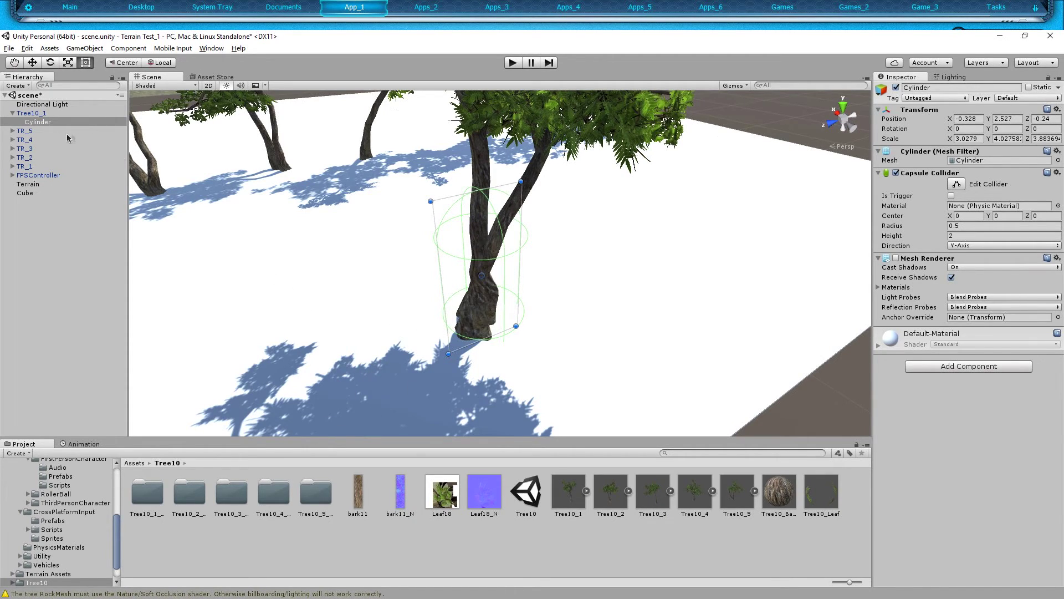
Step: Collapse Tree10_1 in the Hierarchy and open the Assets > Trees folder
click(12, 114)
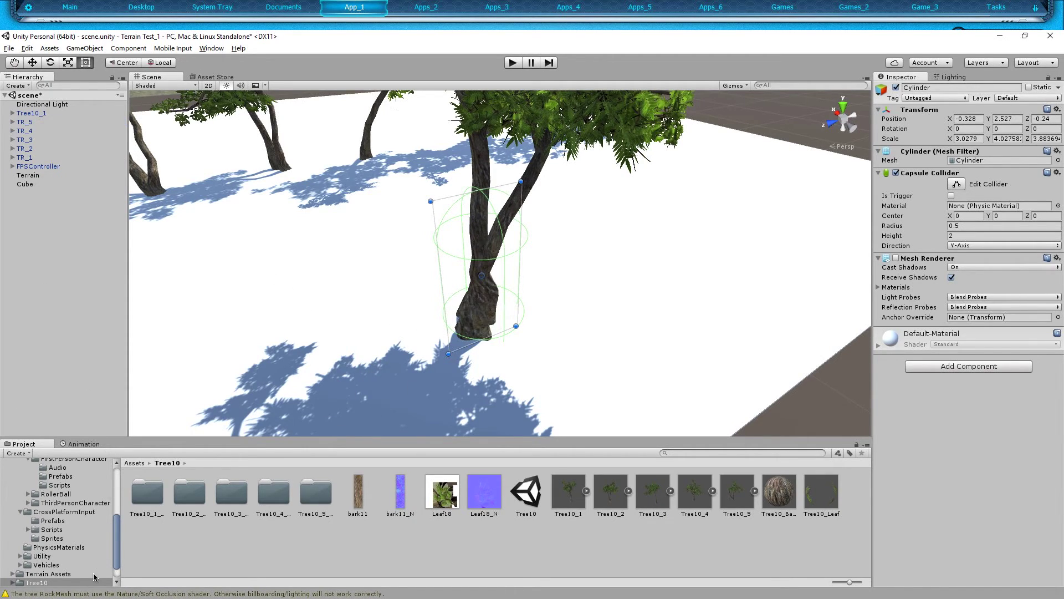
scroll(92, 574, up, 5)
scroll(71, 536, down, 3)
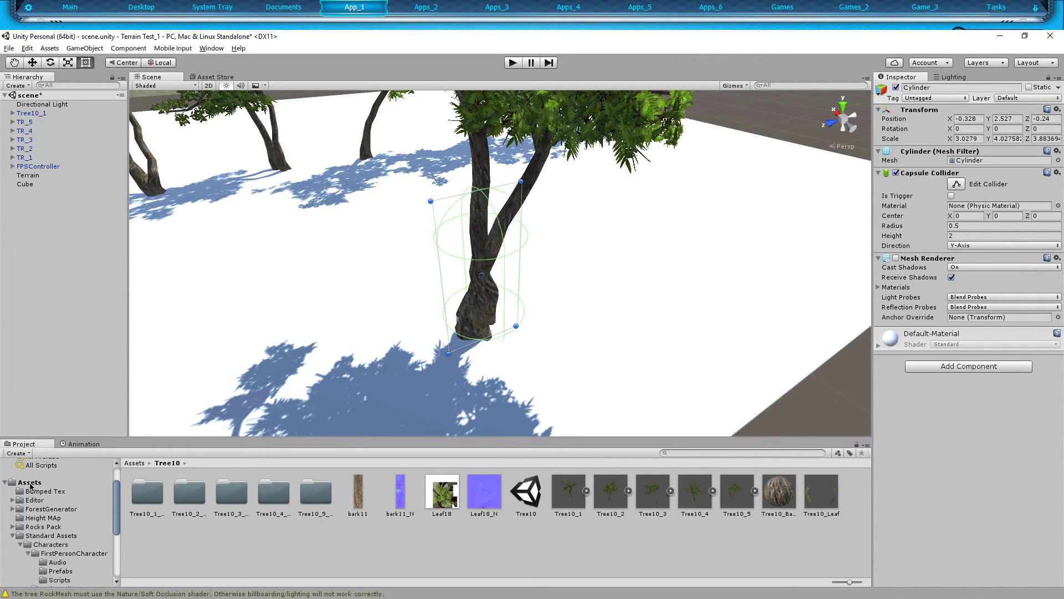
click(30, 484)
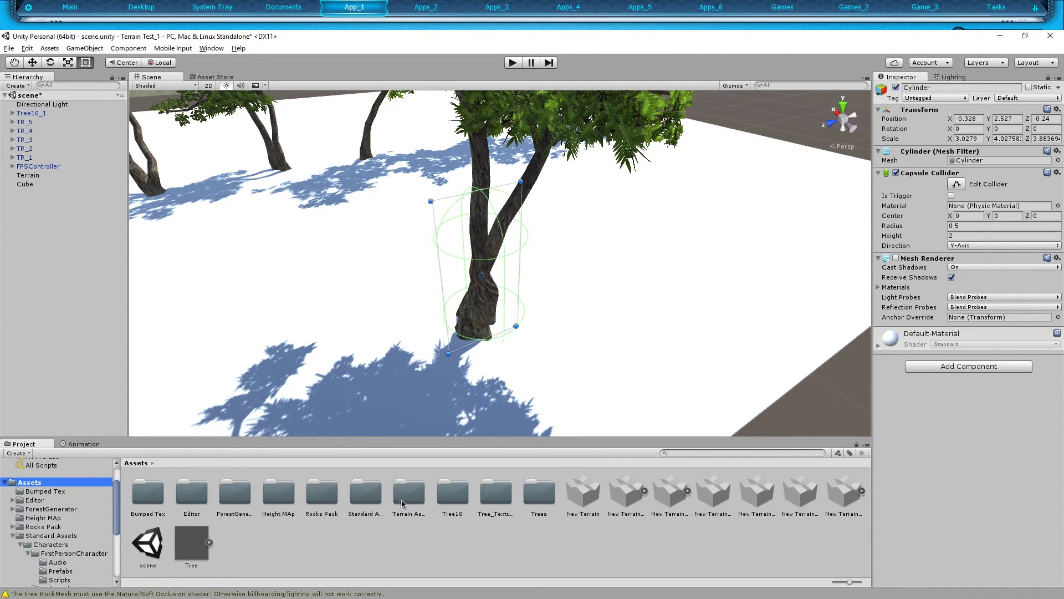
double_click(536, 499)
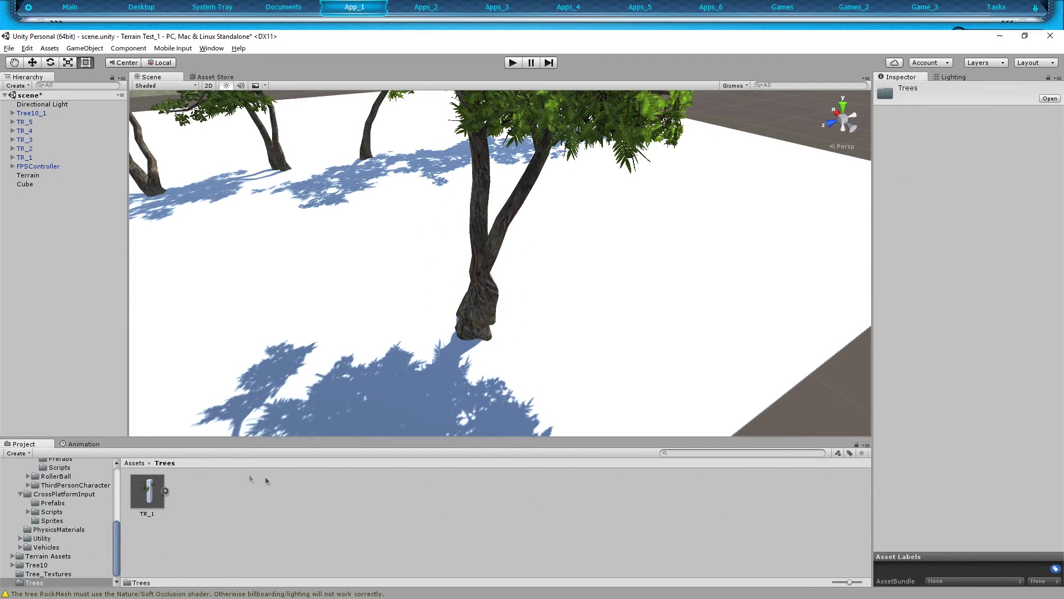
Step: Drag Tree10_1 from the Hierarchy into the Trees folder to make it a prefab
click(29, 114)
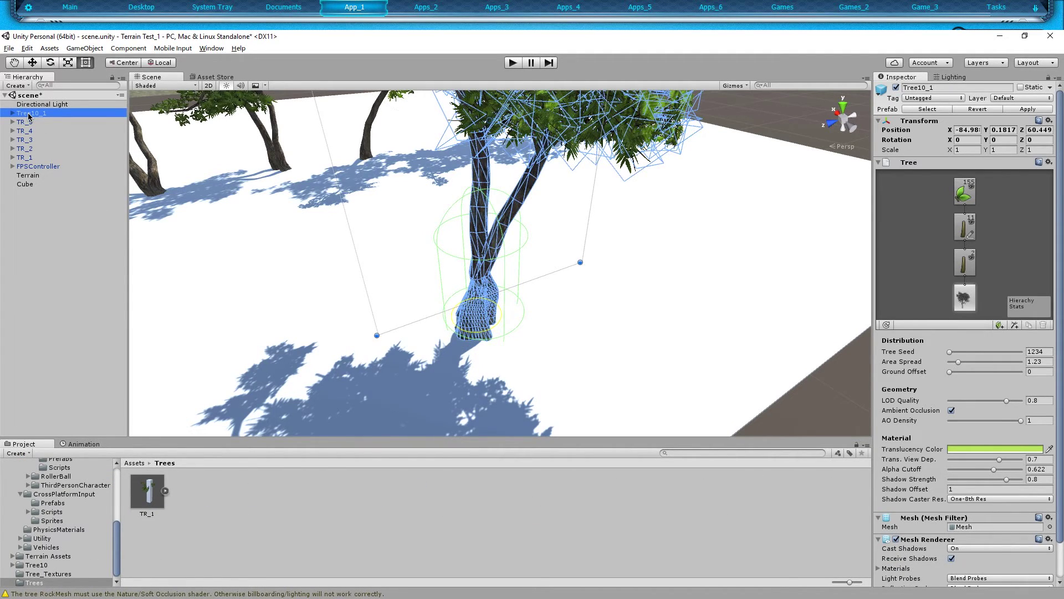
click(13, 113)
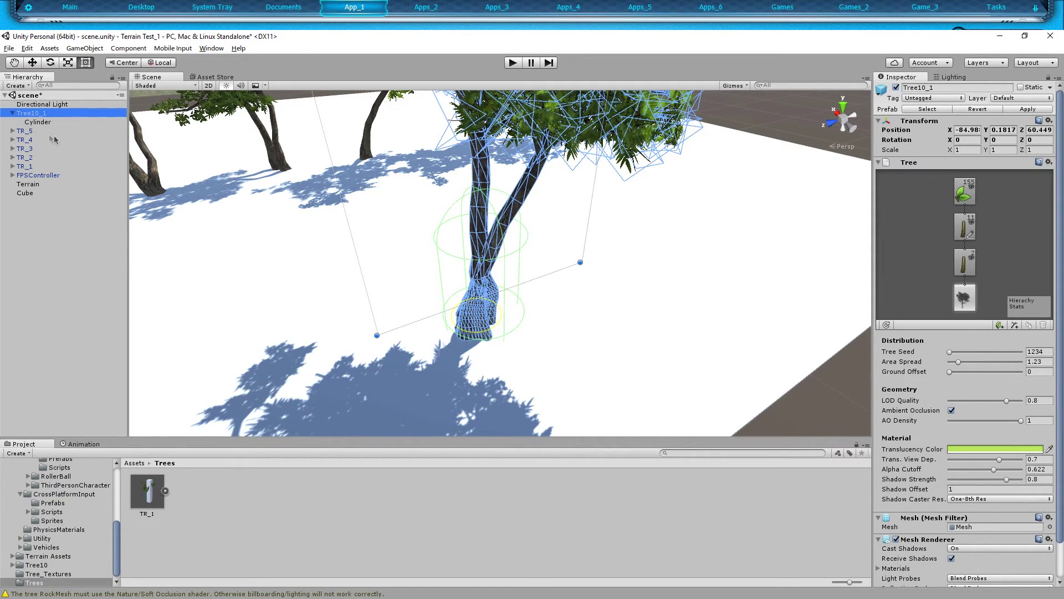
click(12, 113)
drag(246, 383, 258, 515)
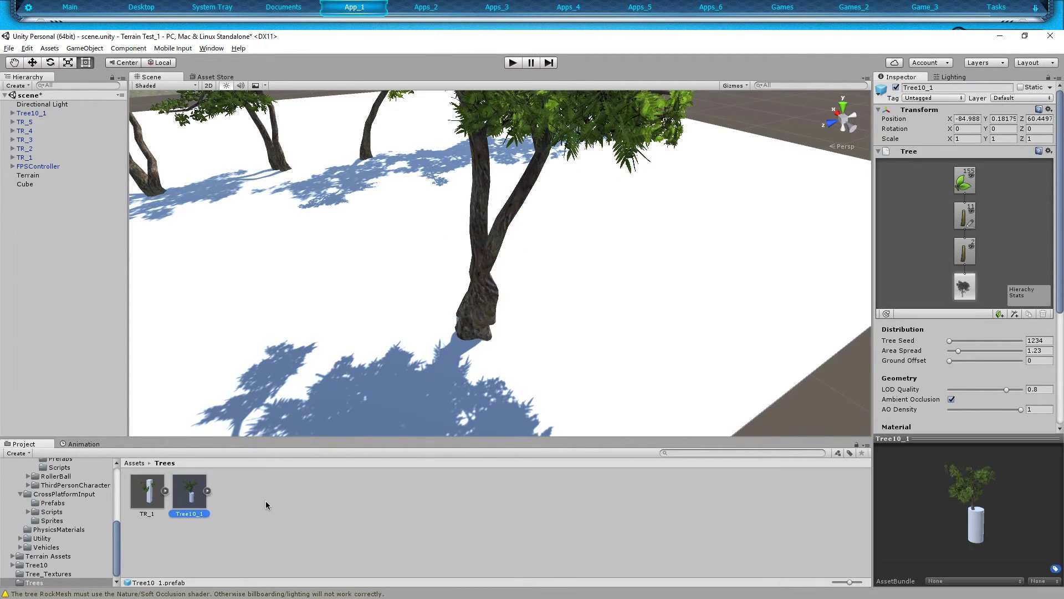
Step: Expand the Tree10_1 and TR_1 prefabs to check their contents, then collapse them
click(208, 491)
click(207, 491)
click(166, 491)
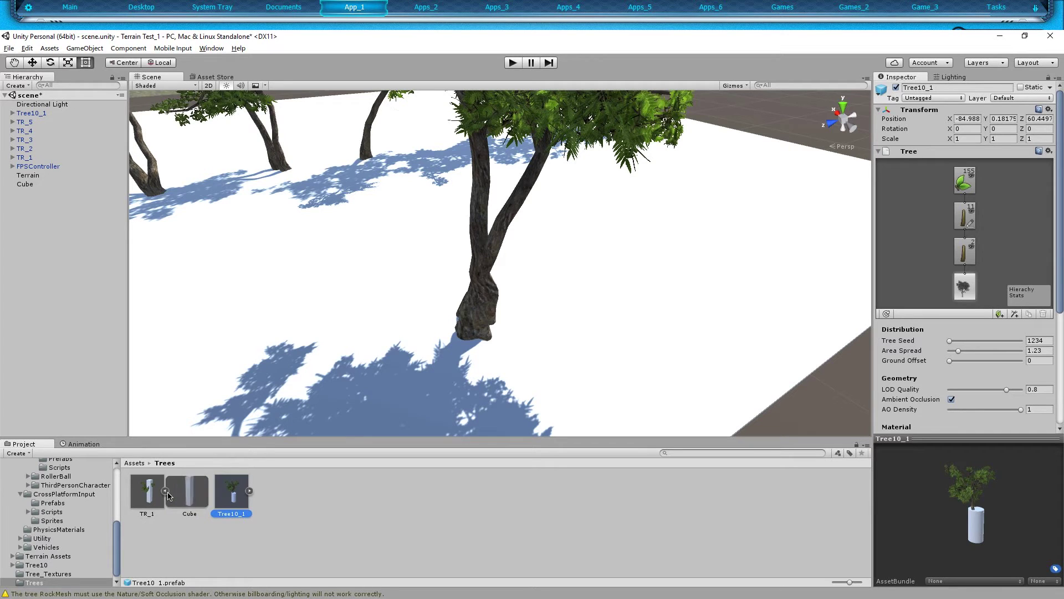
click(166, 492)
Step: Turn the scene trees TR_5, TR_4, TR_3 and TR_2 into prefabs in the Trees folder
mouse_move(414, 227)
alt+mouse_down()
mouse_move(361, 193)
mouse_move(387, 228)
mouse_move(368, 178)
mouse_move(388, 185)
mouse_move(404, 233)
alt+mouse_up()
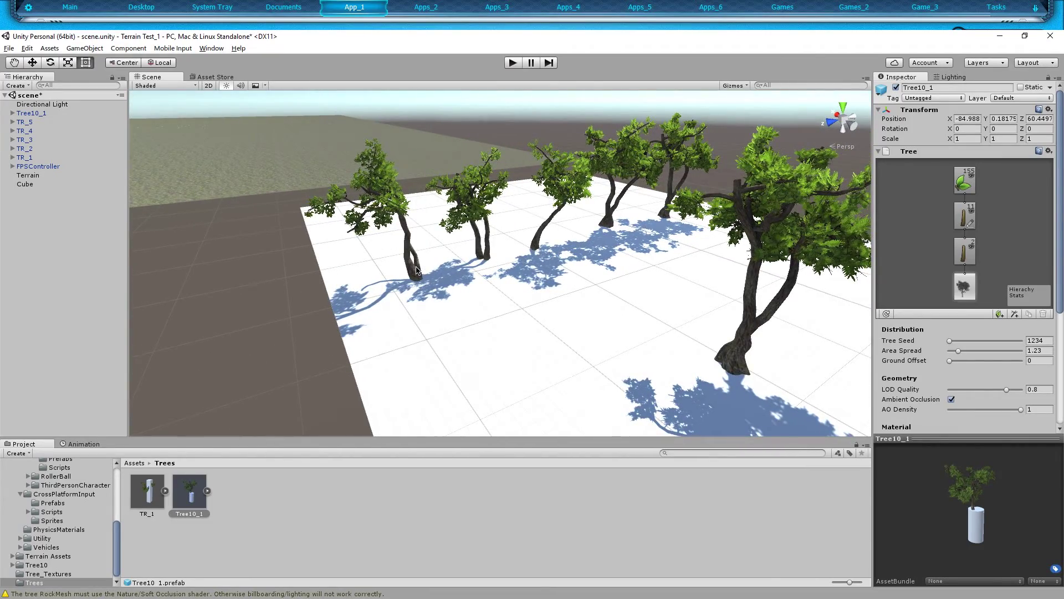
drag(25, 122, 259, 495)
drag(24, 123, 288, 521)
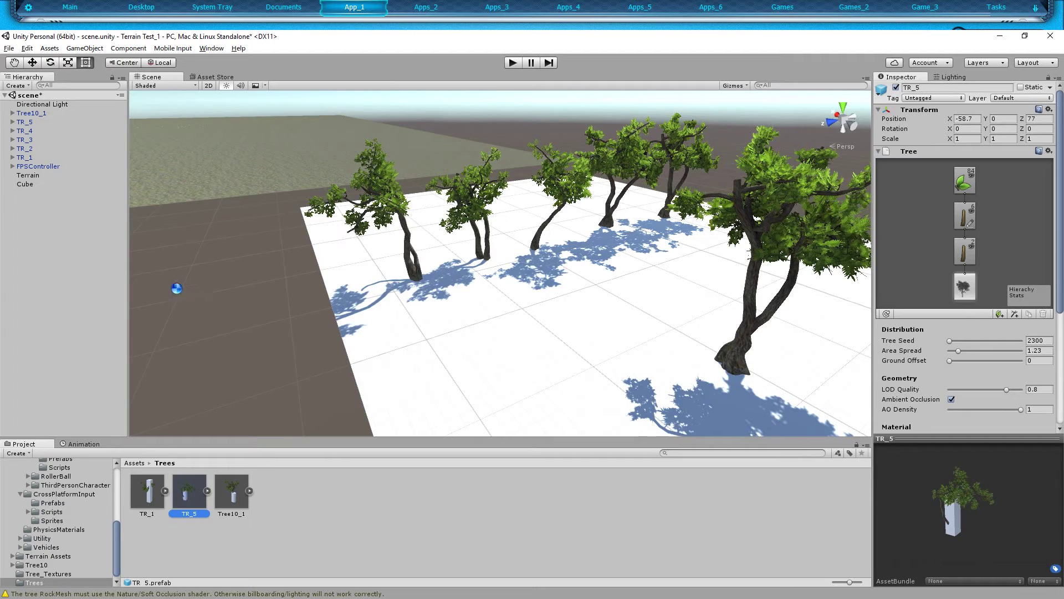
drag(21, 139, 363, 506)
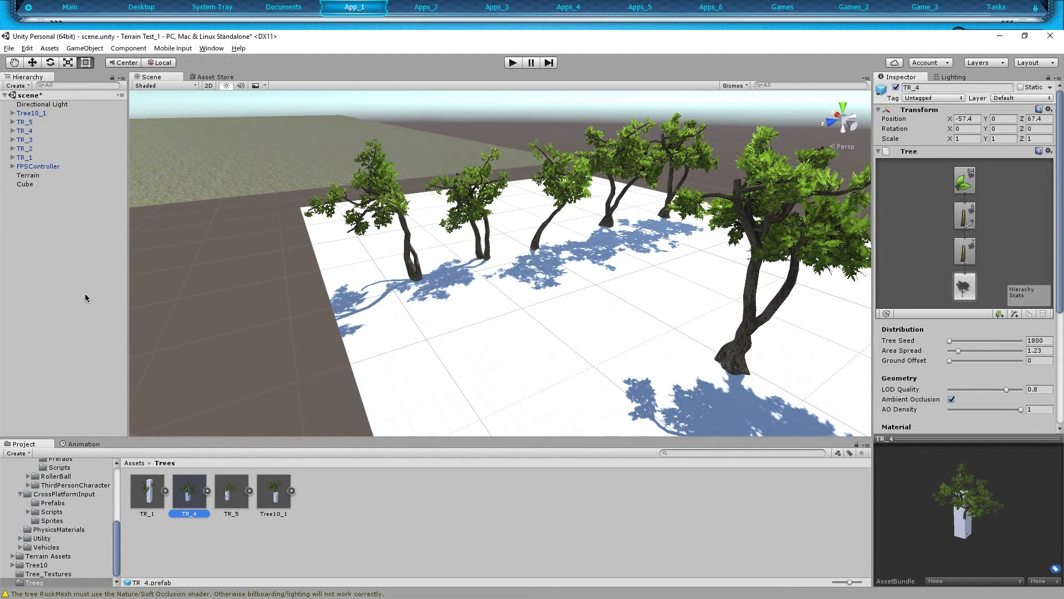
drag(29, 150, 430, 523)
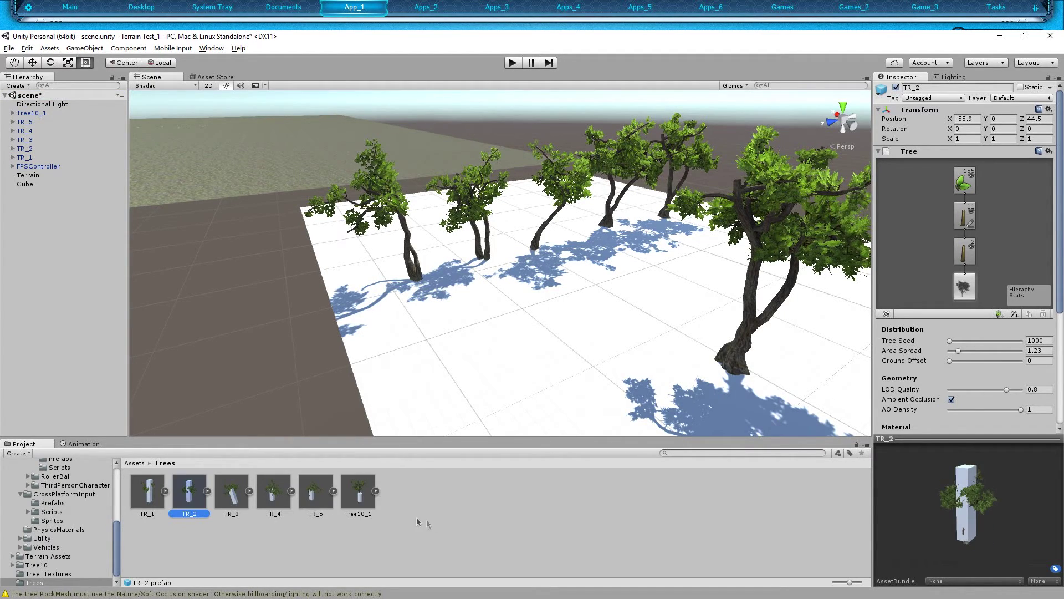
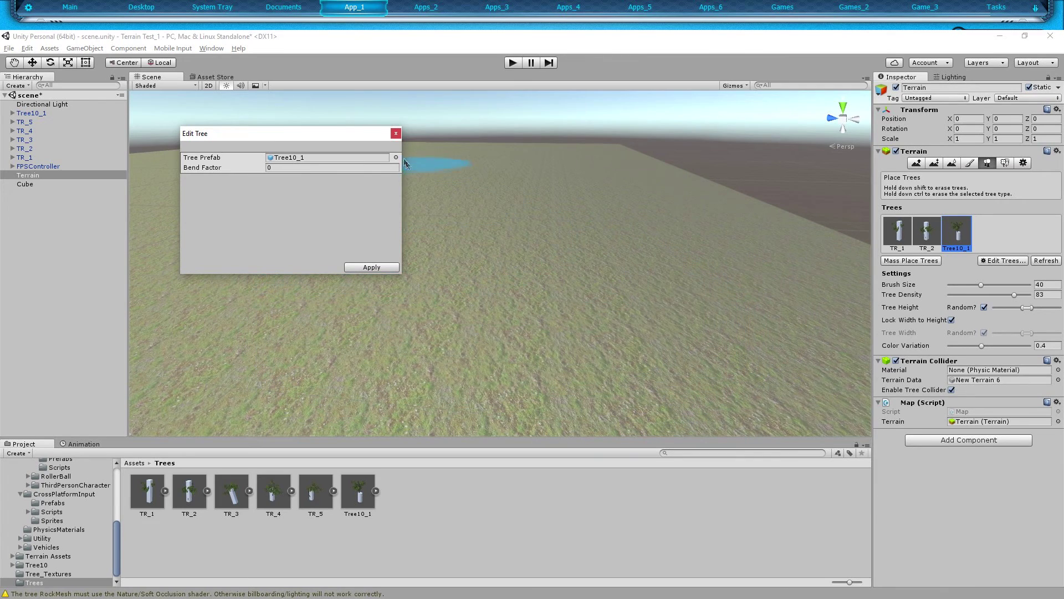
Step: Add TR_3 and TR_4 to the terrain's tree types as new tree prefabs
click(396, 133)
click(1001, 262)
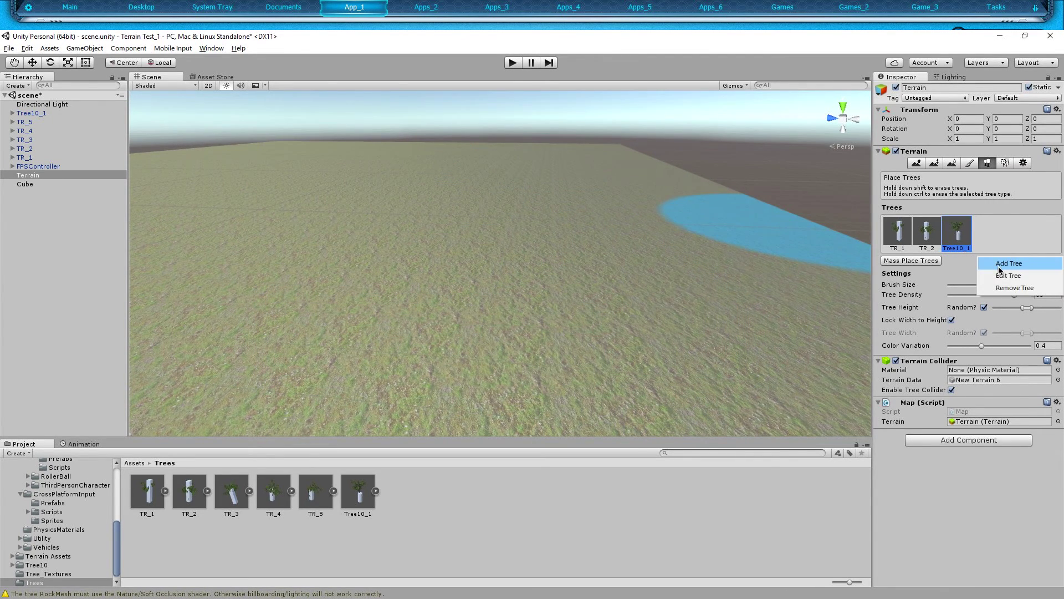
click(992, 269)
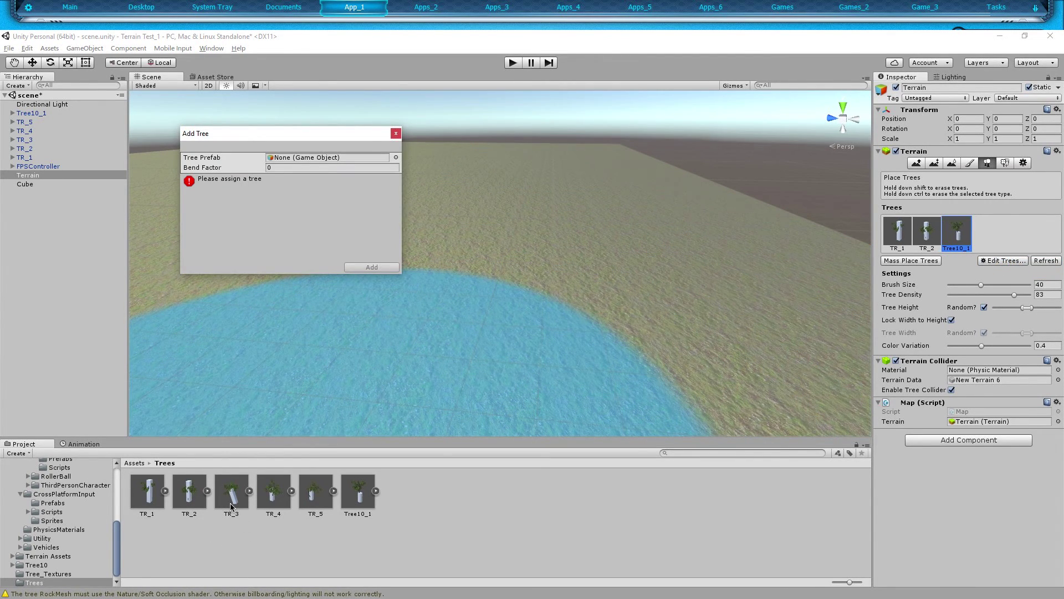
drag(231, 505, 313, 160)
click(366, 268)
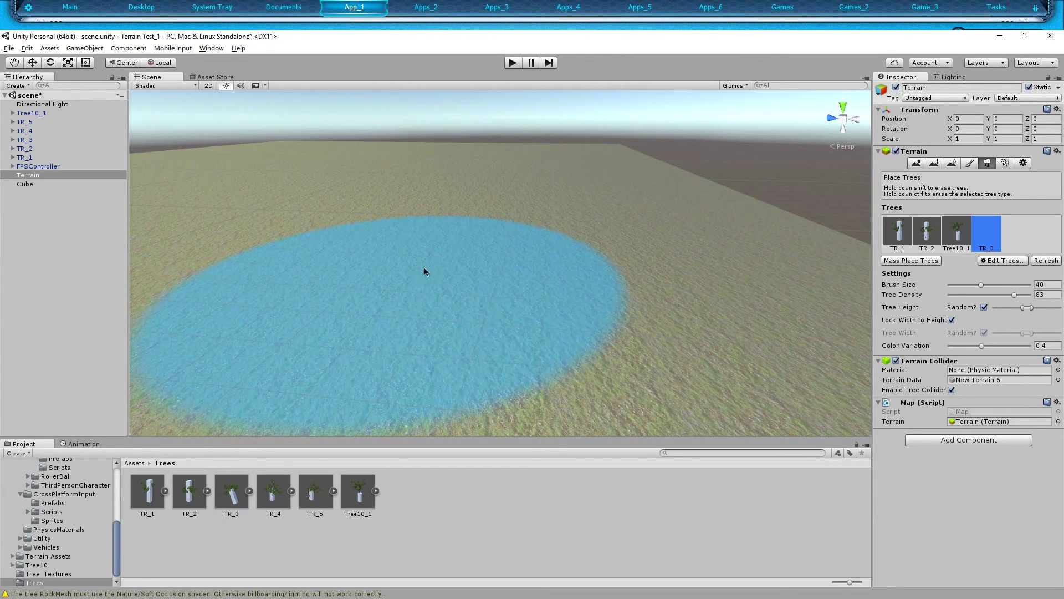
click(1002, 261)
click(1000, 264)
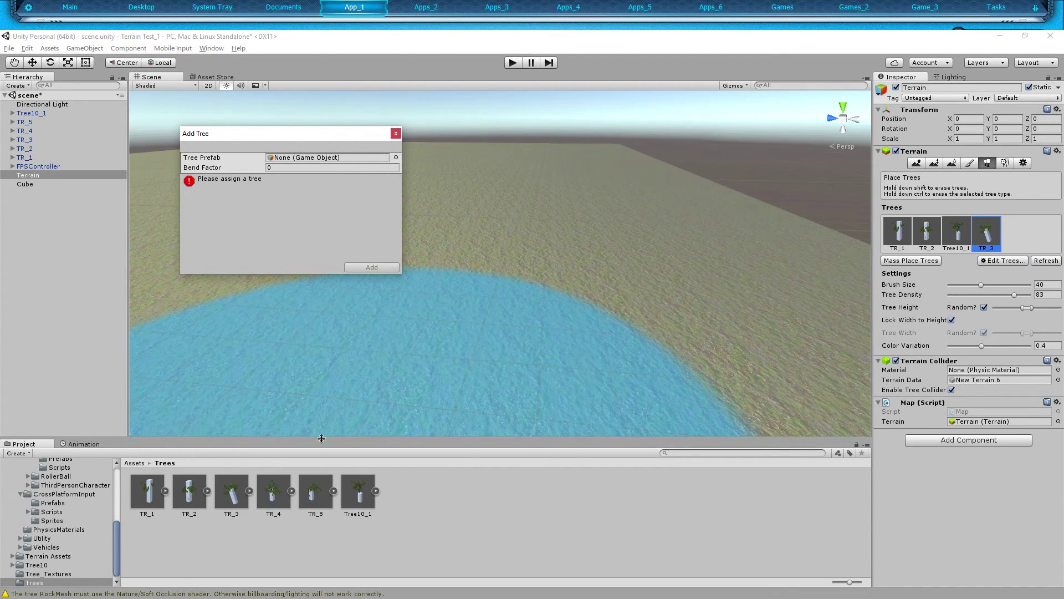
drag(279, 499, 302, 158)
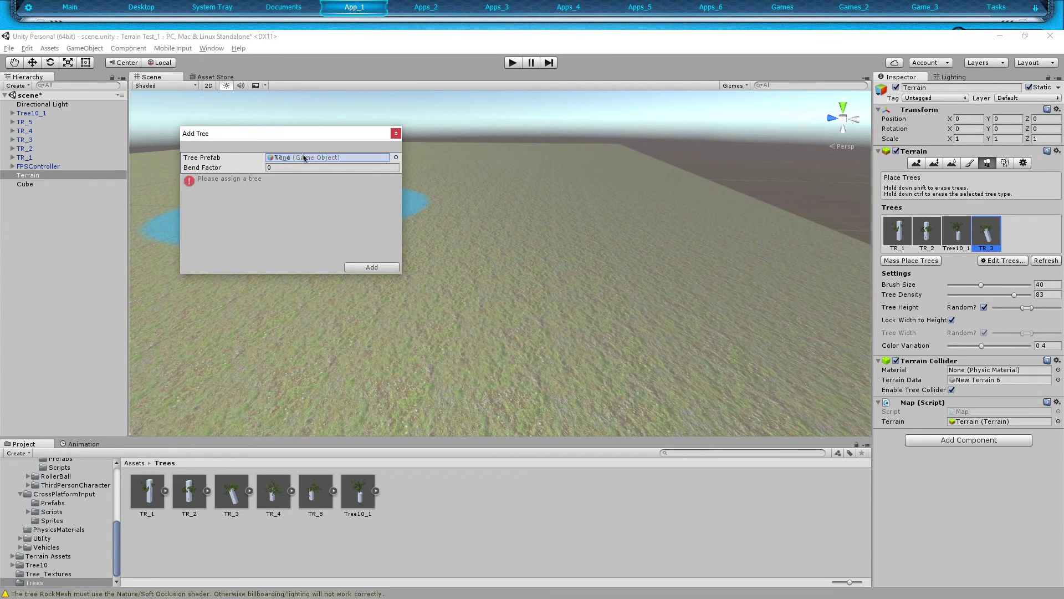
click(374, 272)
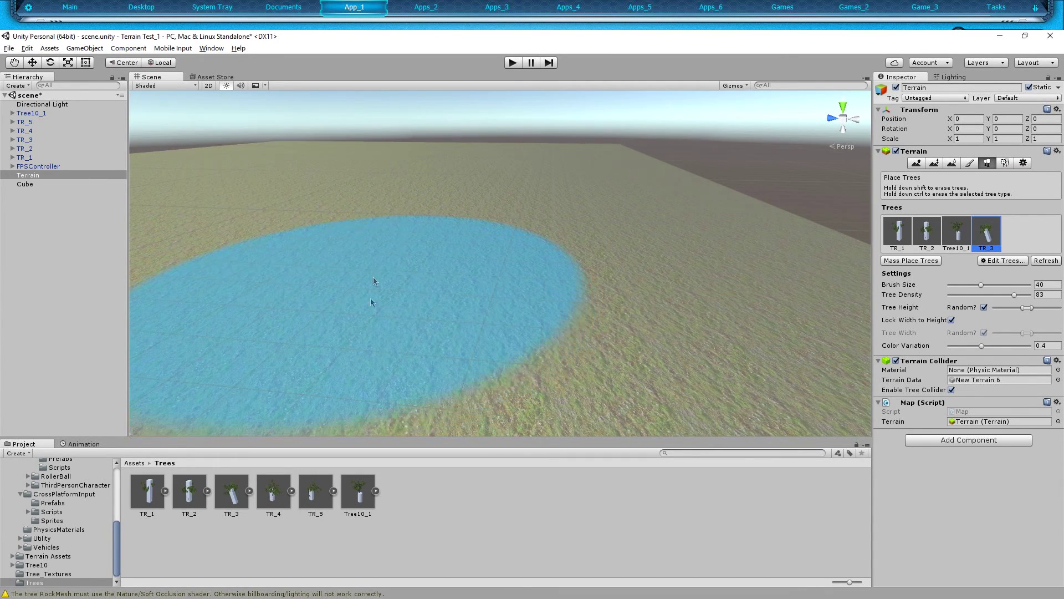
Step: Add TR_5 as the sixth terrain tree type and make TR_1 the active tree
click(1009, 261)
click(1005, 270)
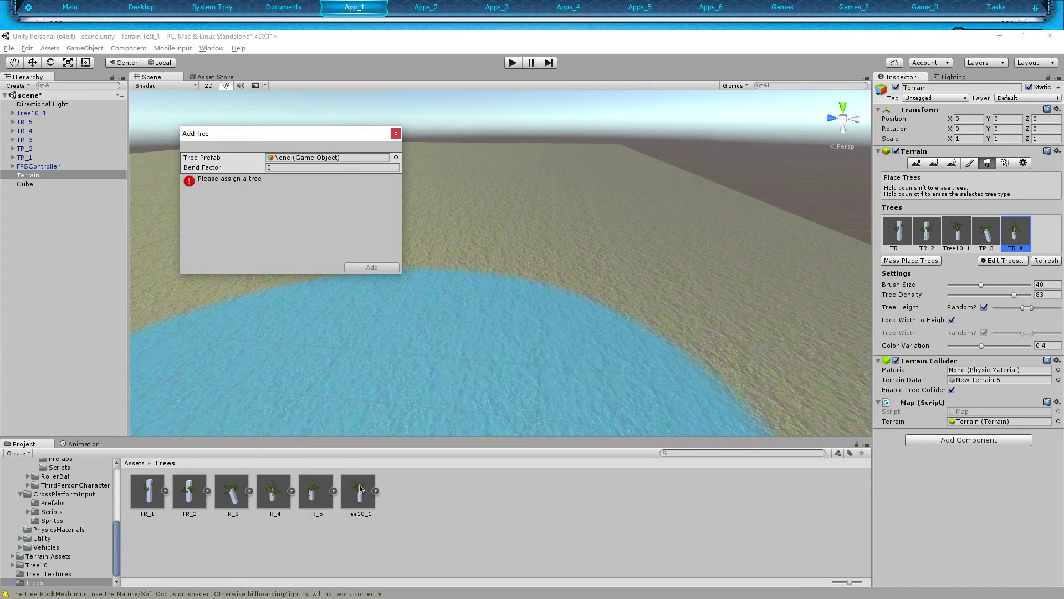
drag(335, 500, 286, 151)
drag(323, 494, 307, 162)
click(366, 267)
mouse_move(399, 268)
right_down()
mouse_move(423, 245)
mouse_move(488, 293)
mouse_move(449, 292)
mouse_move(468, 277)
right_up()
key(s)
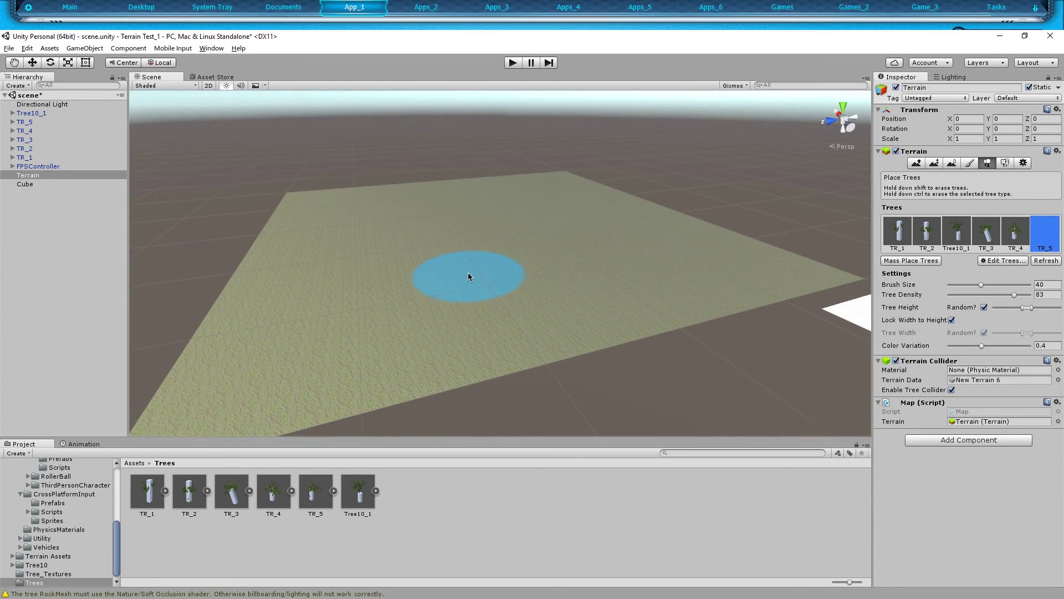
click(898, 250)
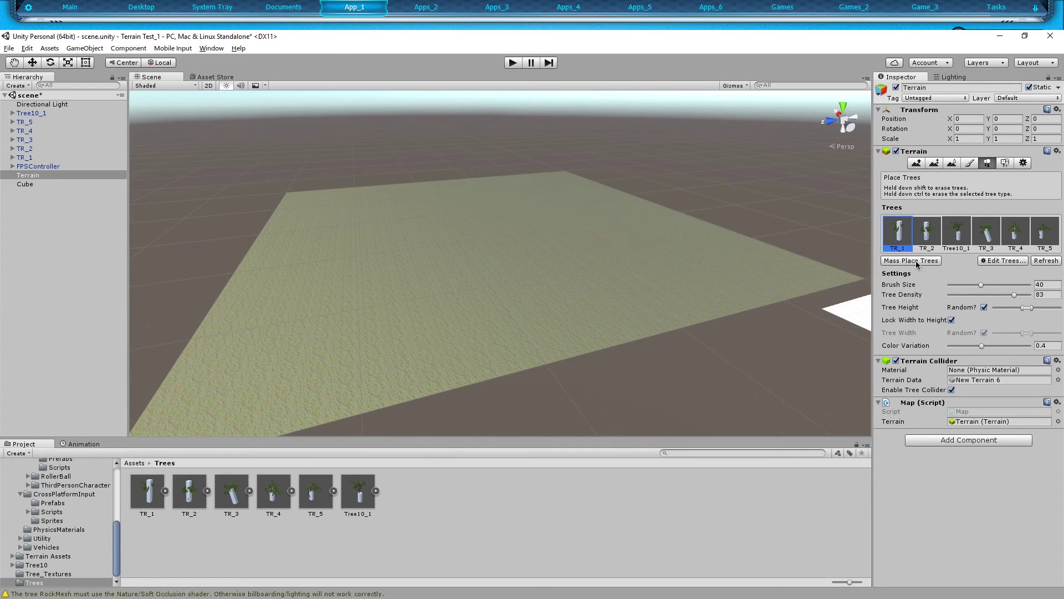
Step: Mass-place trees across the terrain with Keep Existing Trees unchecked, replacing earlier trees
click(915, 260)
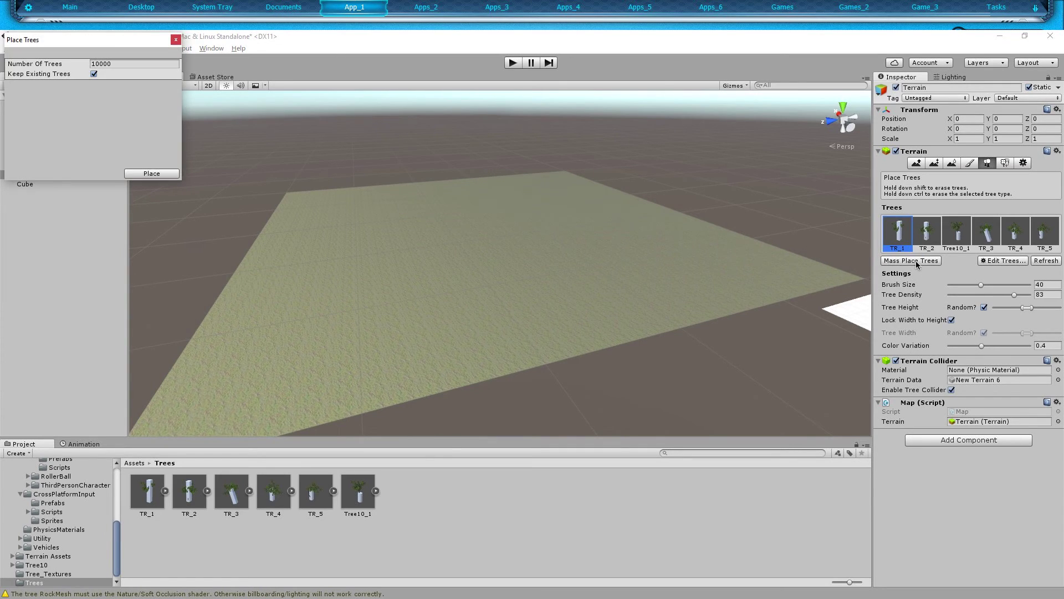
drag(62, 43, 192, 105)
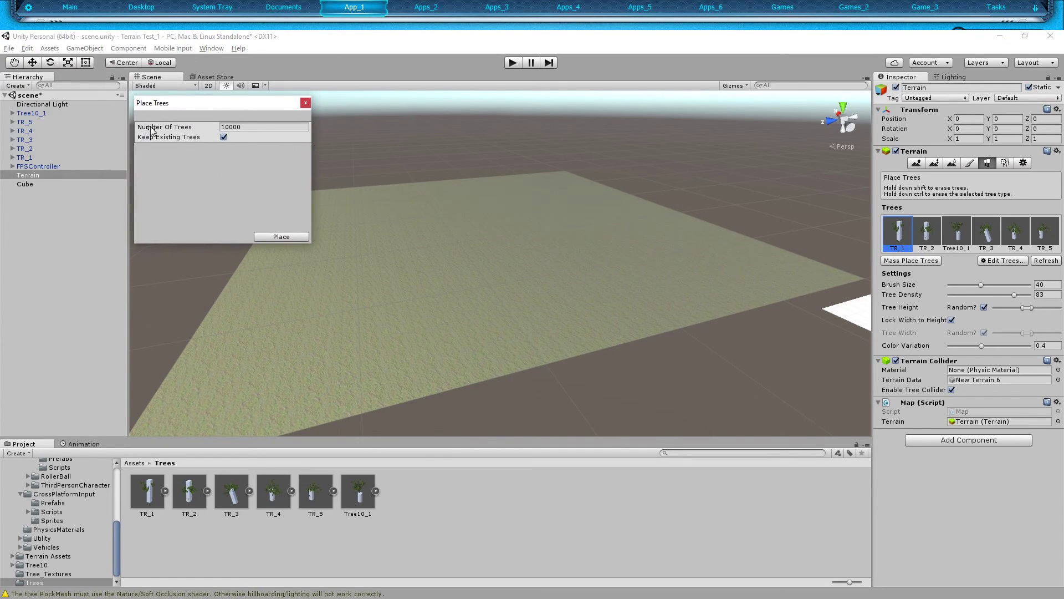
click(235, 128)
click(253, 129)
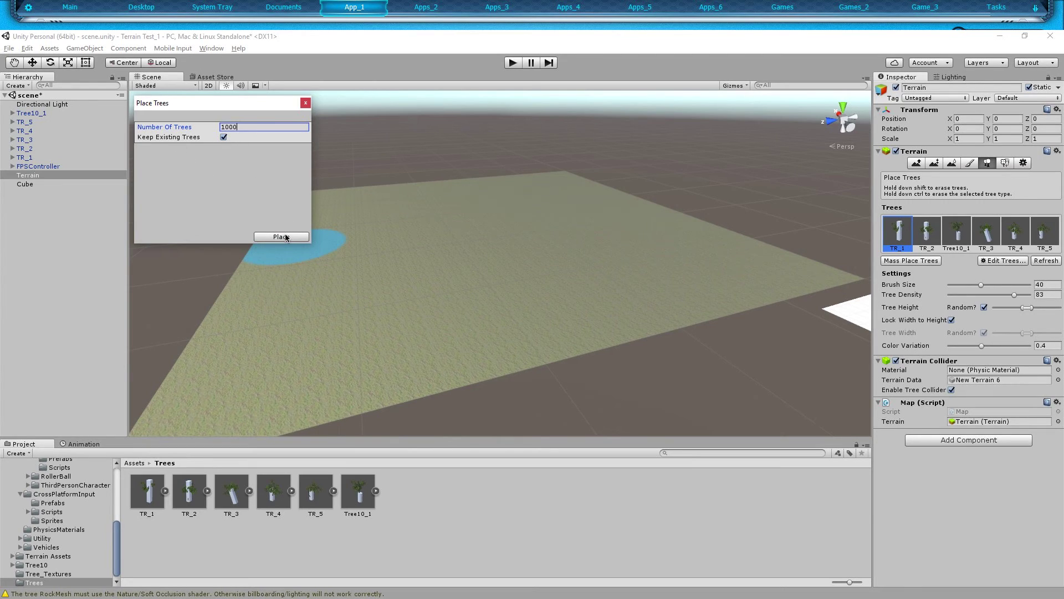
click(224, 138)
click(283, 237)
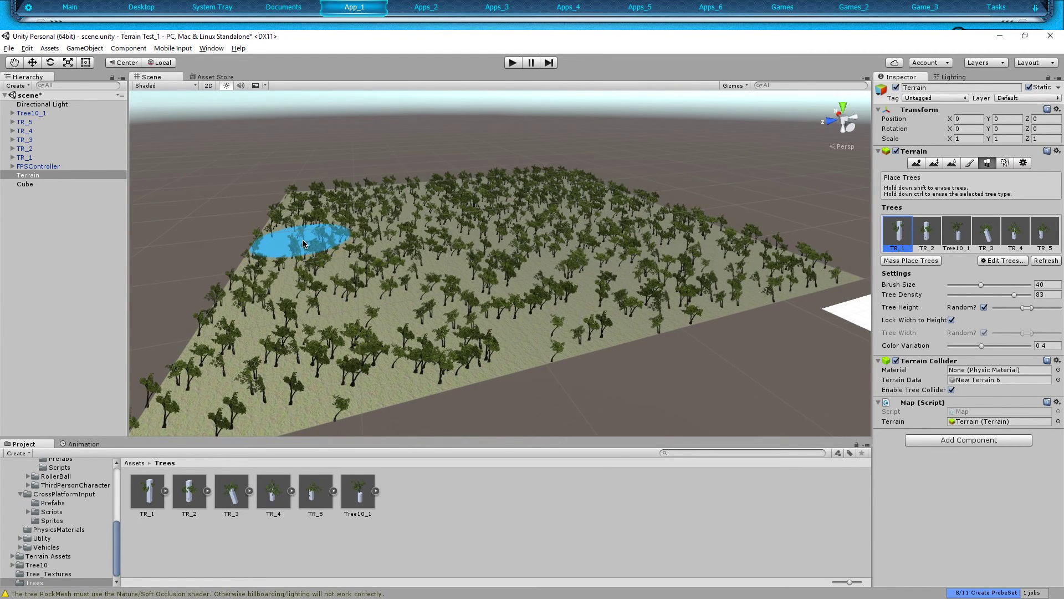
right_drag(388, 261, 418, 285)
scroll(418, 286, up, 6)
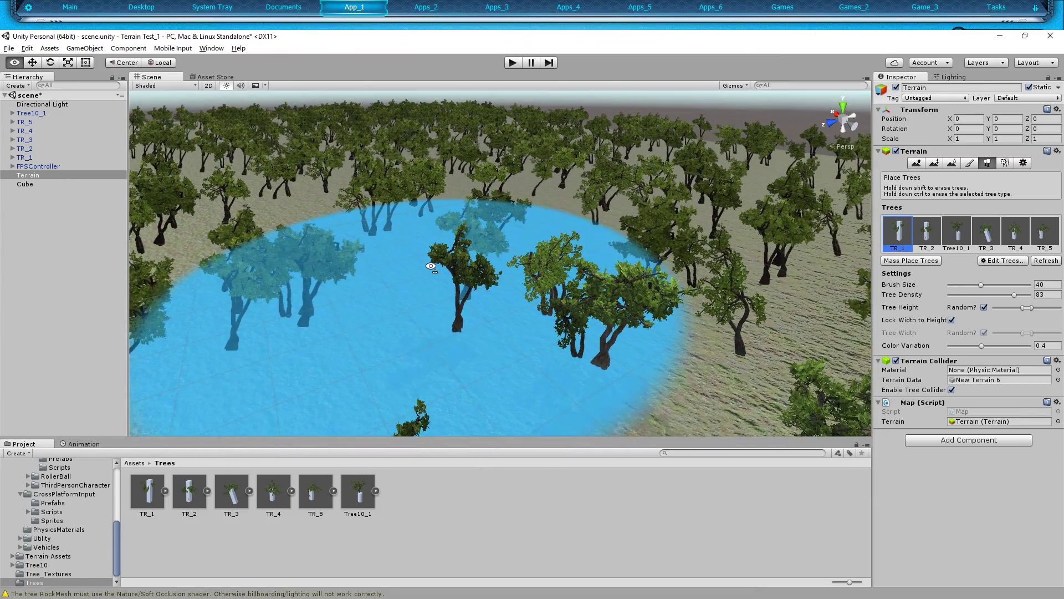
scroll(364, 265, down, 10)
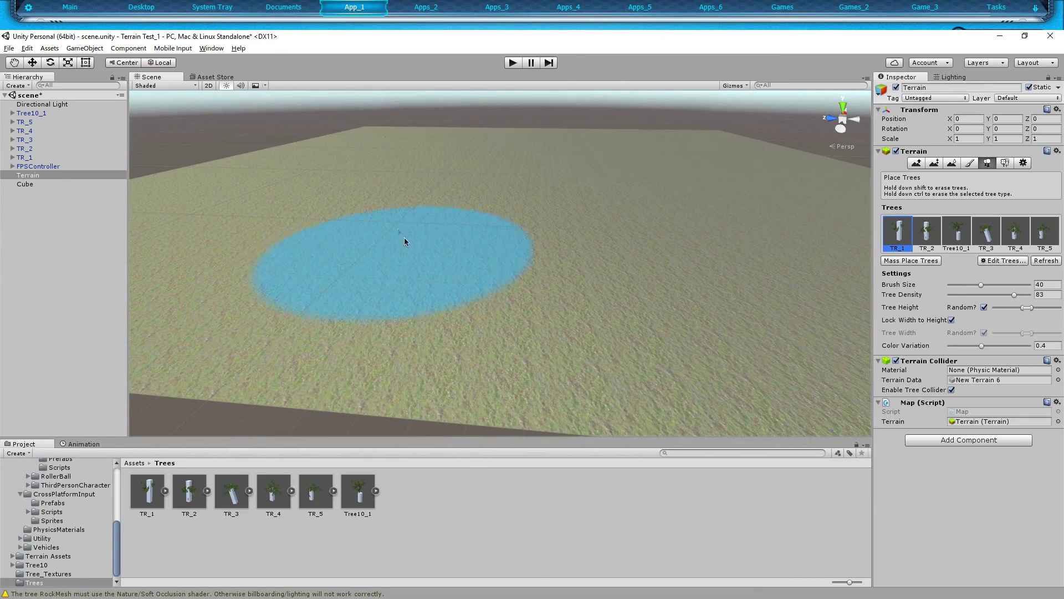
Step: Mass-place 1000 trees on the terrain, keeping existing trees, and fly through to check
click(914, 260)
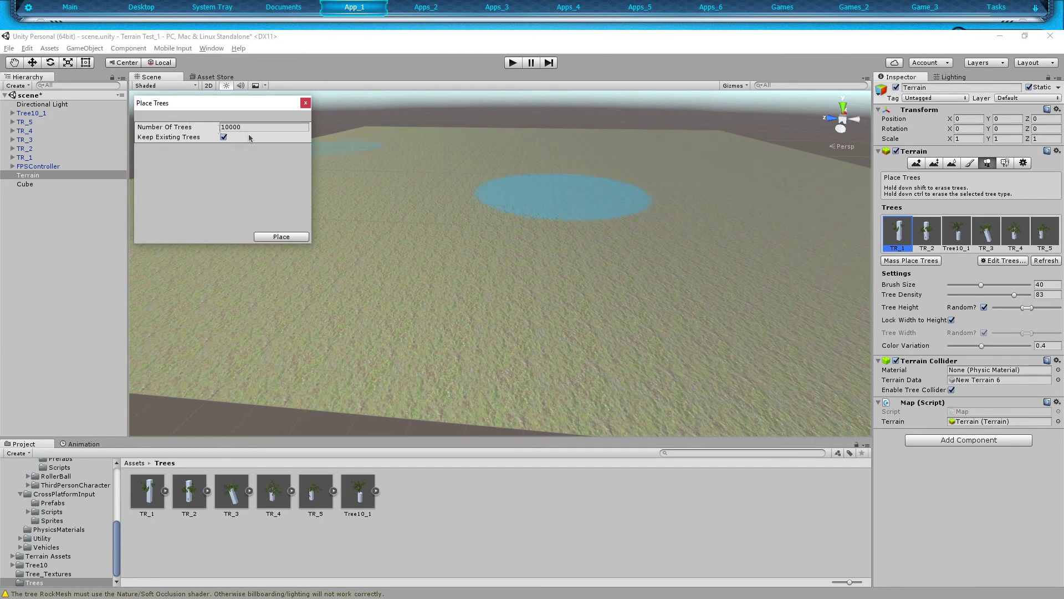
click(235, 128)
text(1000)
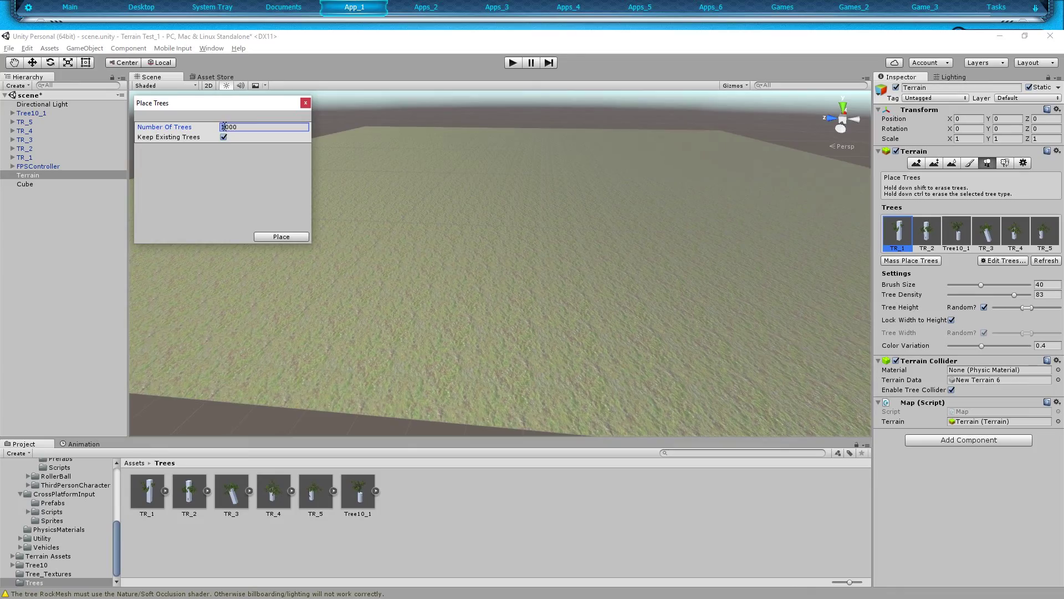
click(289, 238)
key(w)
right_drag(373, 253, 413, 280)
key(s)
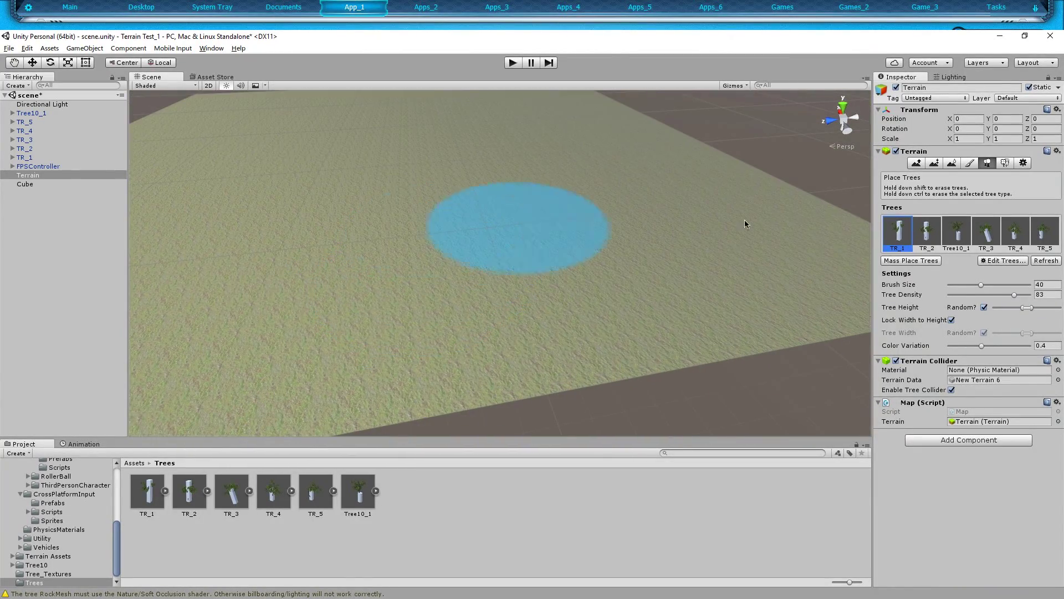
Step: Mass-place another 1000 trees to thicken the forest and view them up close
click(911, 260)
click(252, 126)
text(1000)
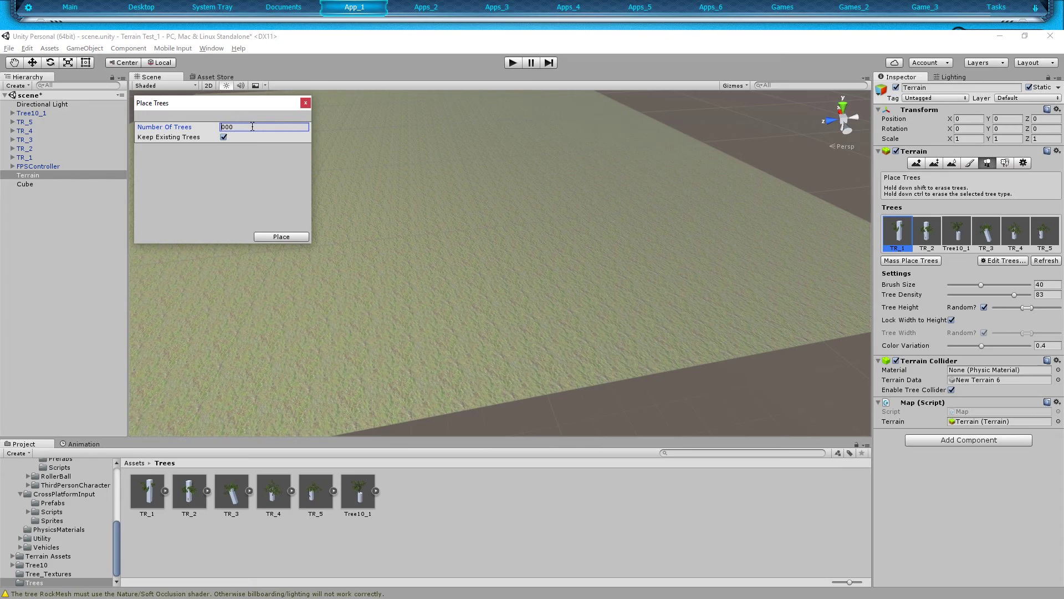
click(279, 239)
mouse_move(458, 262)
right_down()
mouse_move(385, 250)
mouse_move(466, 233)
right_up()
key(w)
key(w)
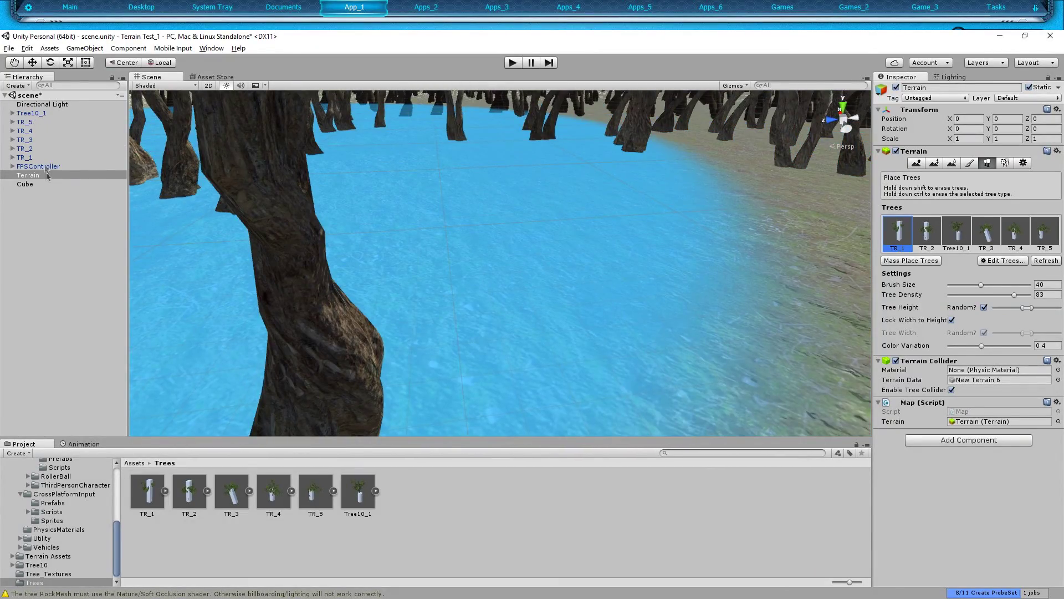
Step: Frame the FPSController, bring the Game view over the scene, and enter Play mode
double_click(34, 166)
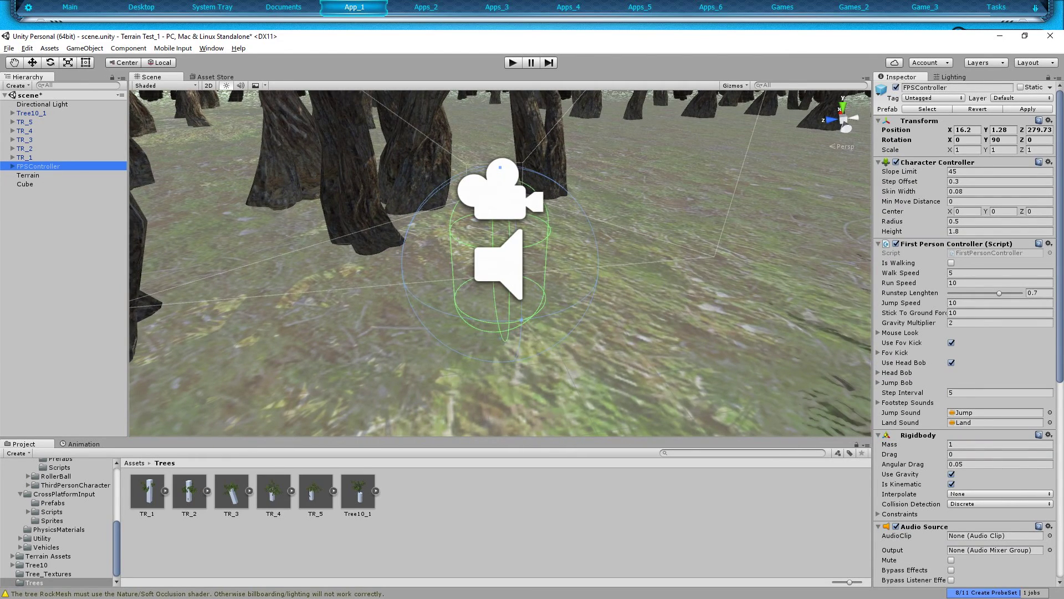
drag(0, 104, 466, 92)
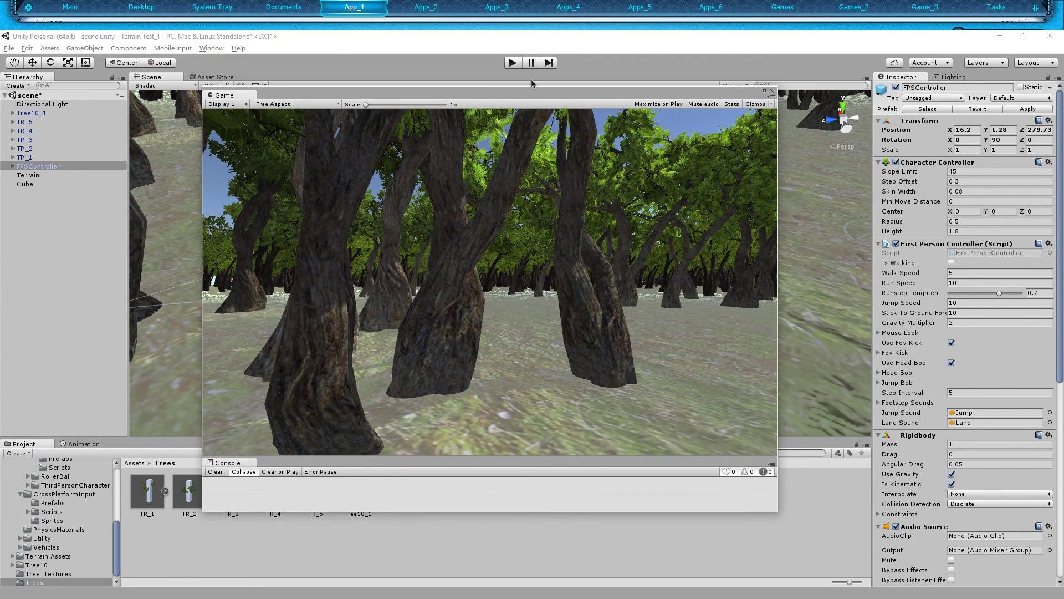
click(513, 63)
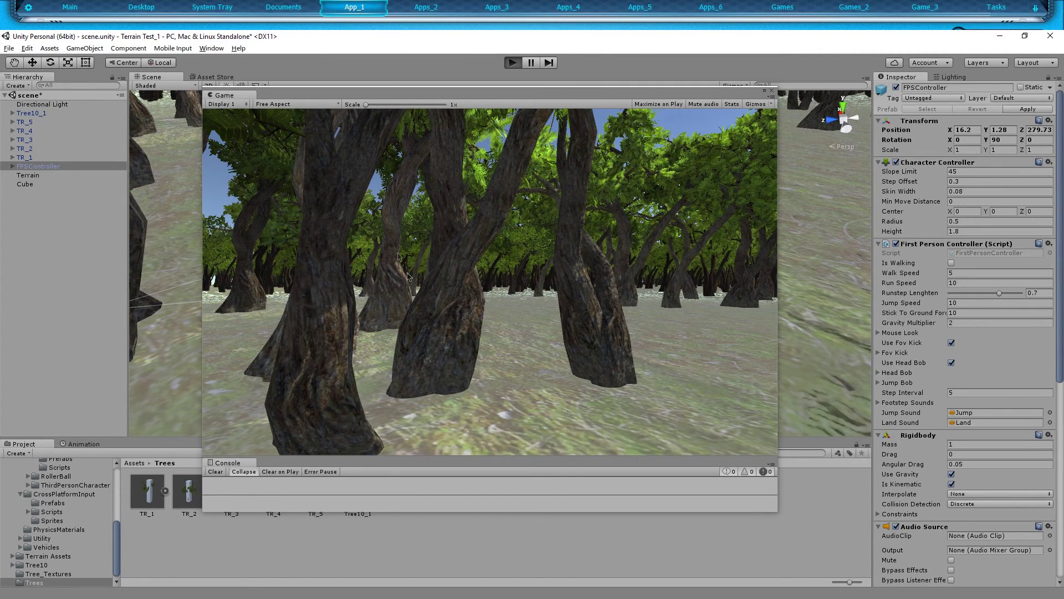
Step: Walk the first-person character through the forest, turning left and right and looking up
key(w)
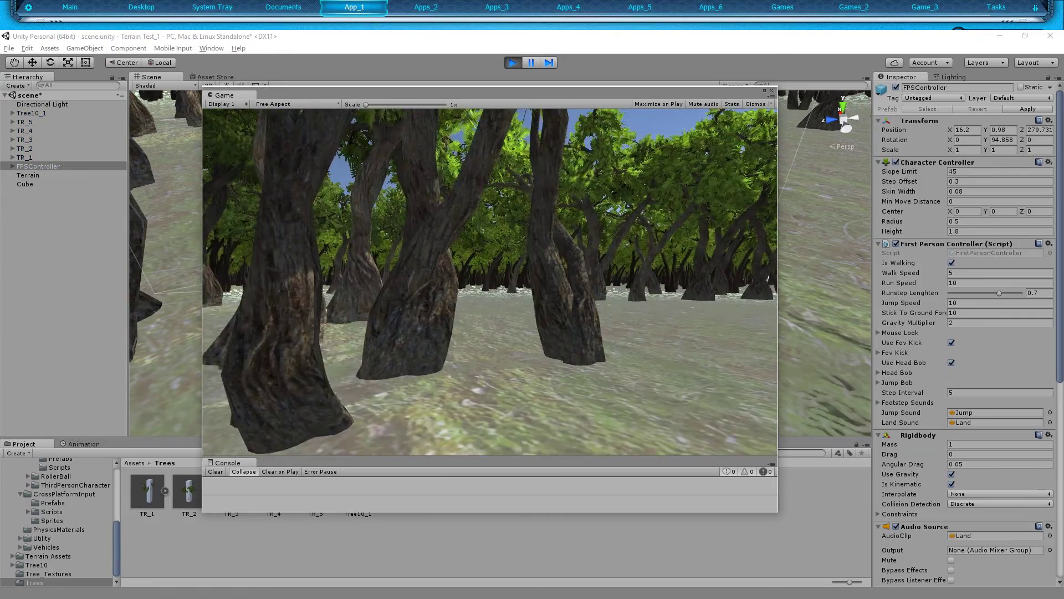
key(w)
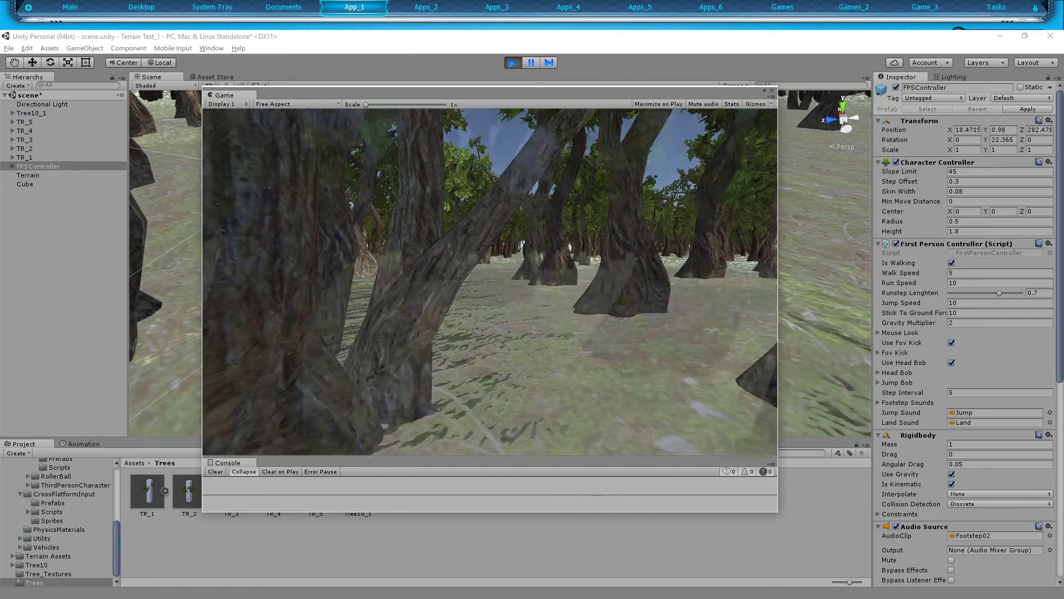
key(w)
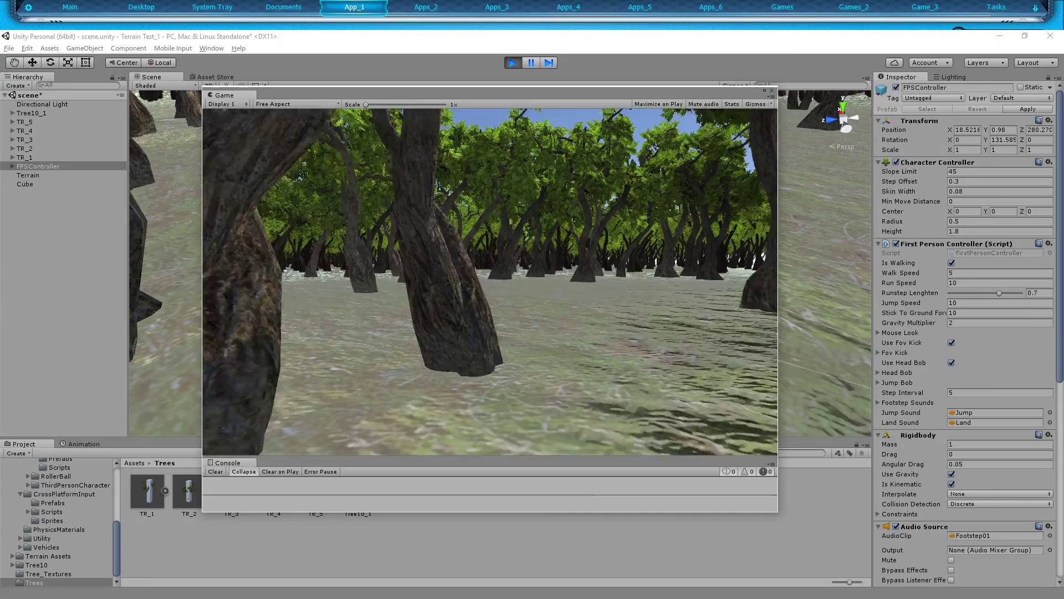
key(w)
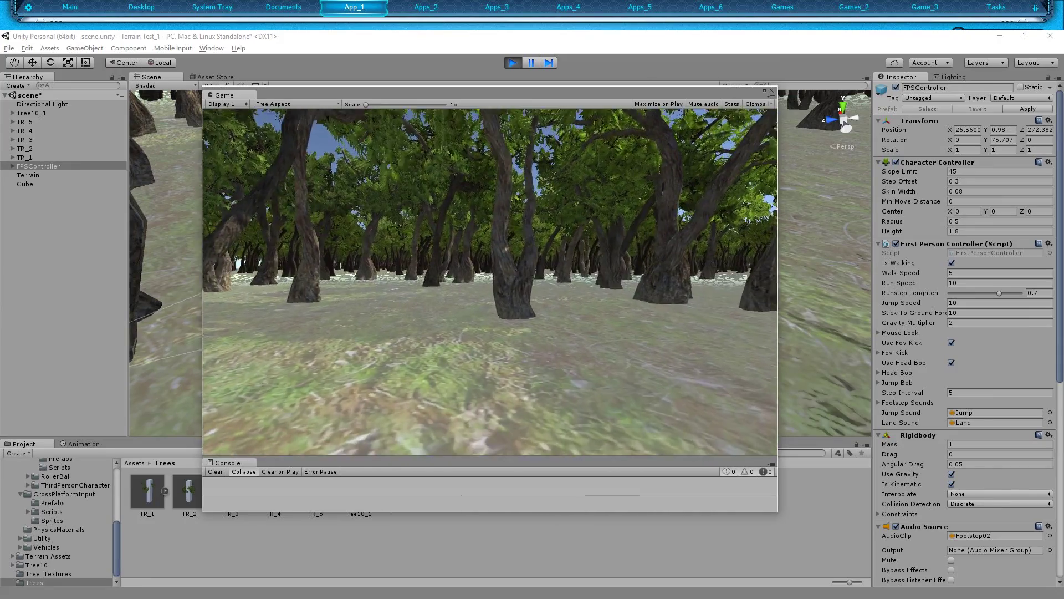
key(w)
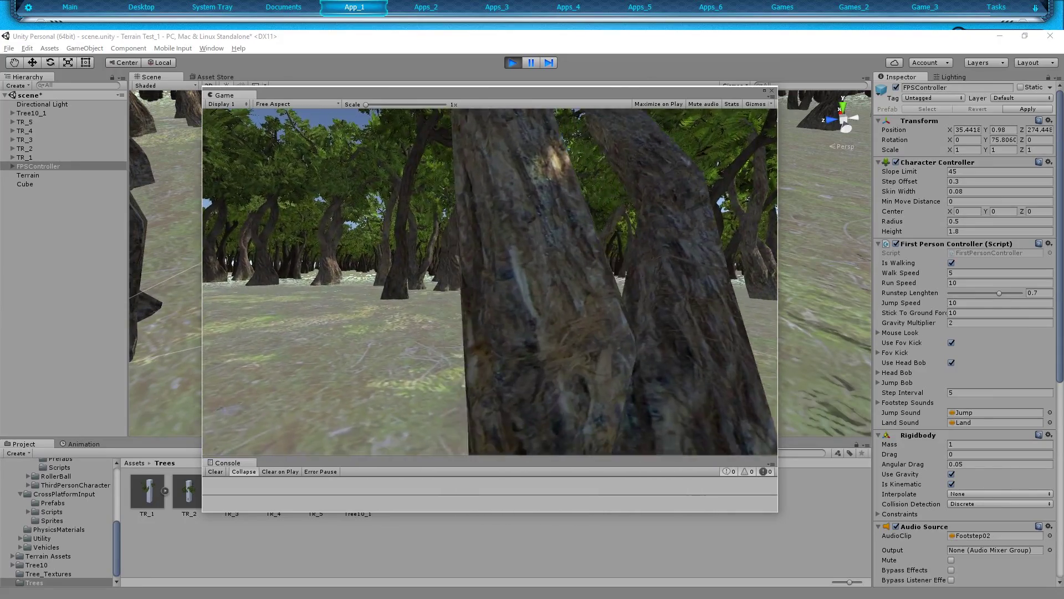
key(w)
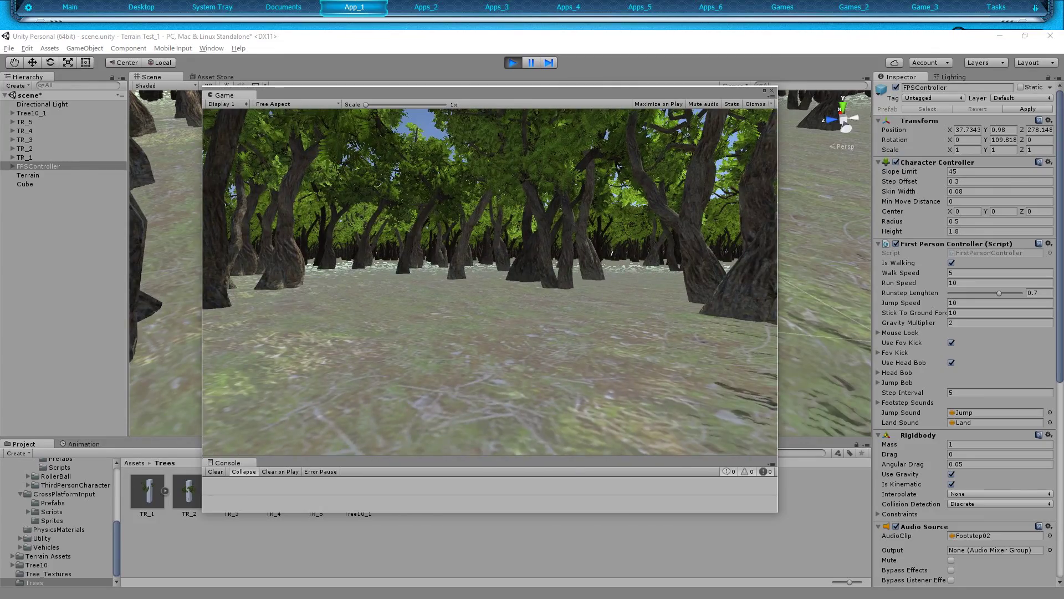
key(w)
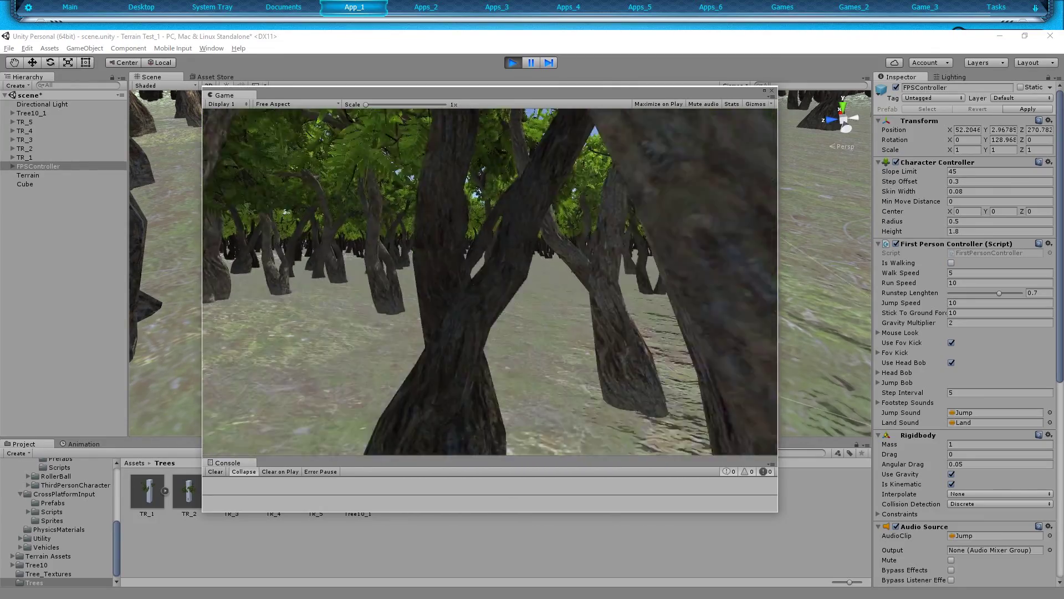
key(w)
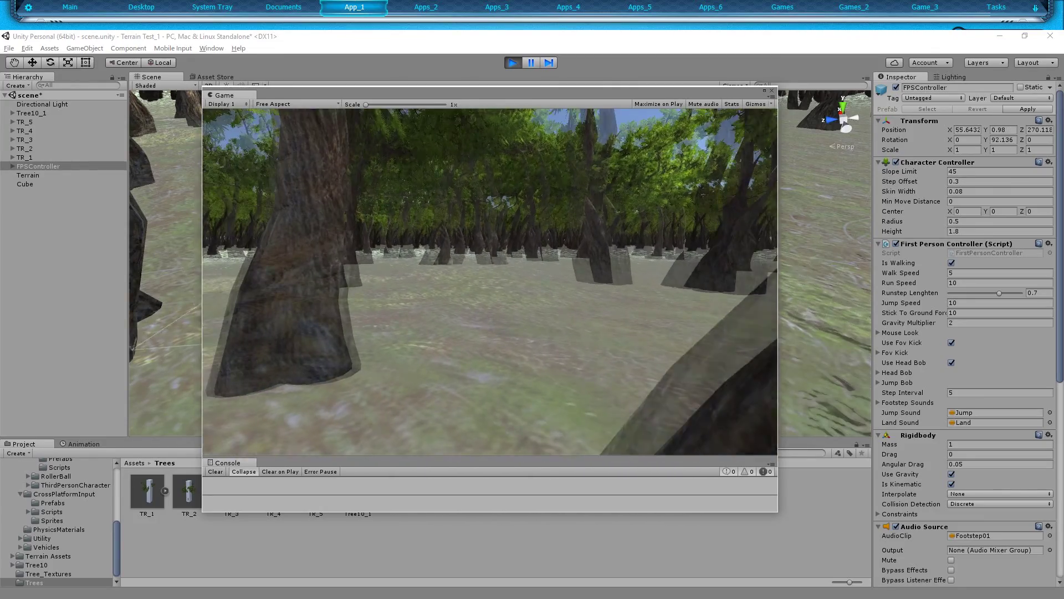
Step: Exit Play mode, move the Game view aside, and zoom out over the forested terrain
click(512, 62)
drag(564, 98, 1063, 106)
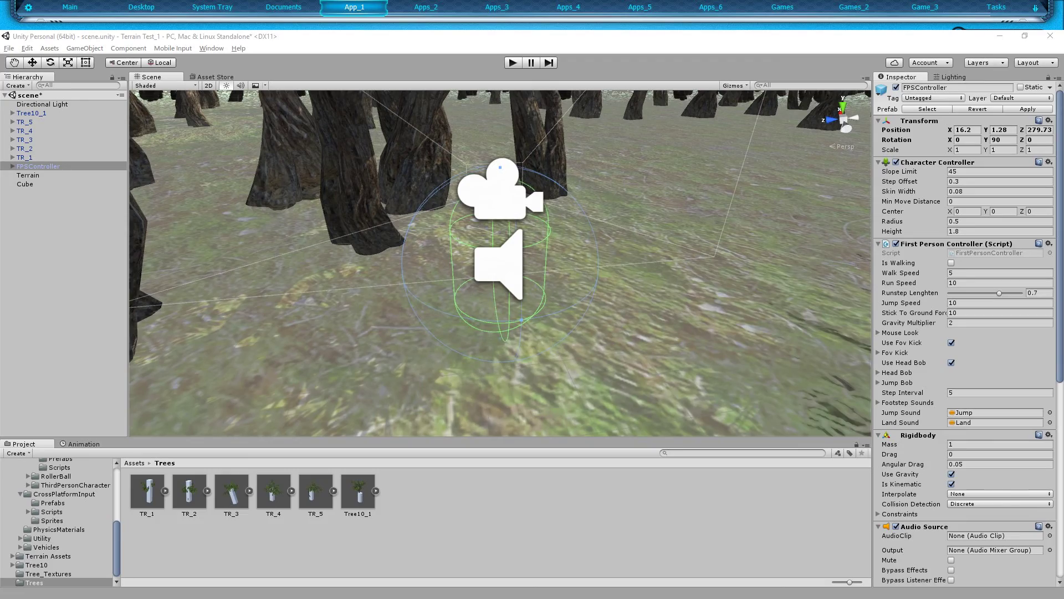
right_drag(624, 246, 605, 217)
scroll(523, 316, down, 10)
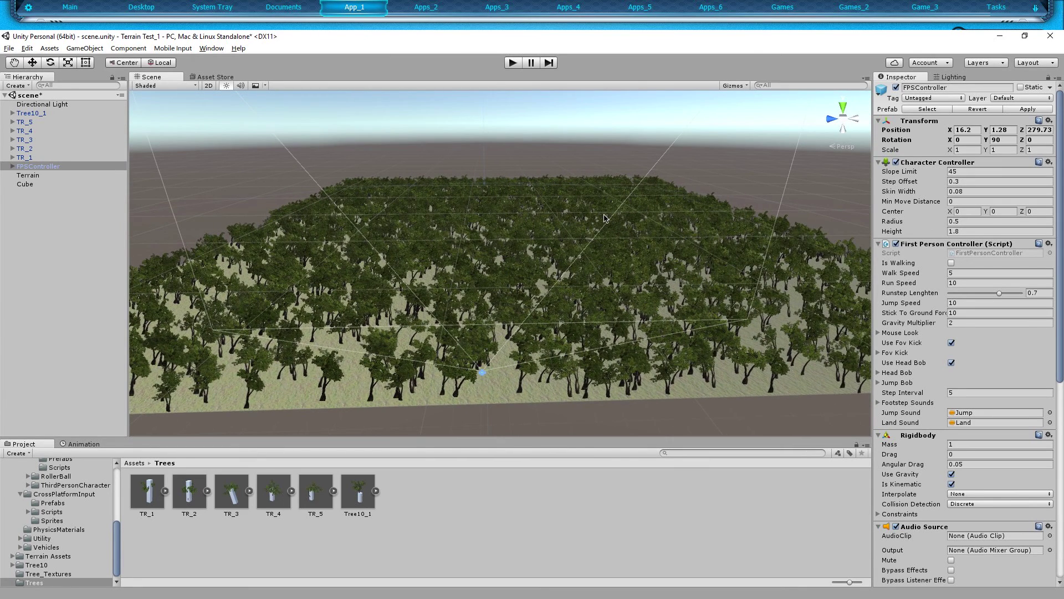